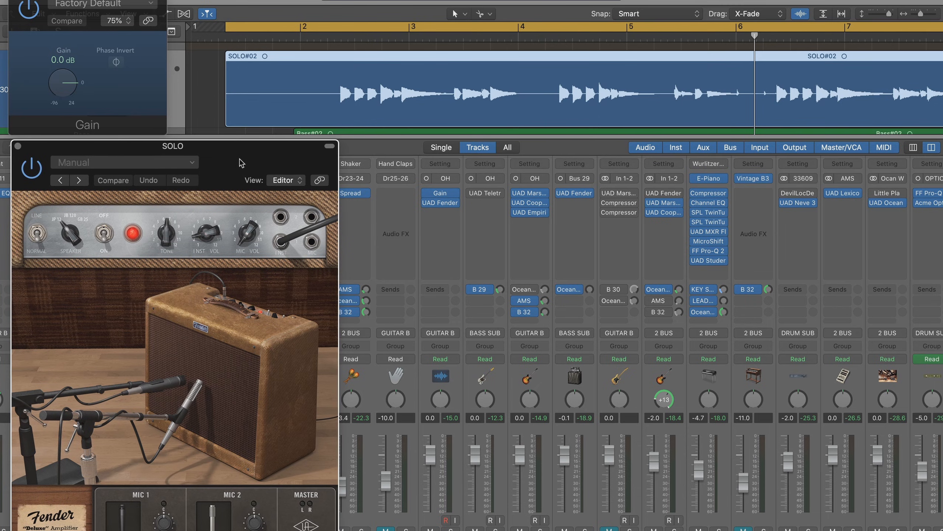
- Insert a stereo UAD AKG BX 20 reverb after the Fender amp plug-in on the SOLO channel
click(327, 144)
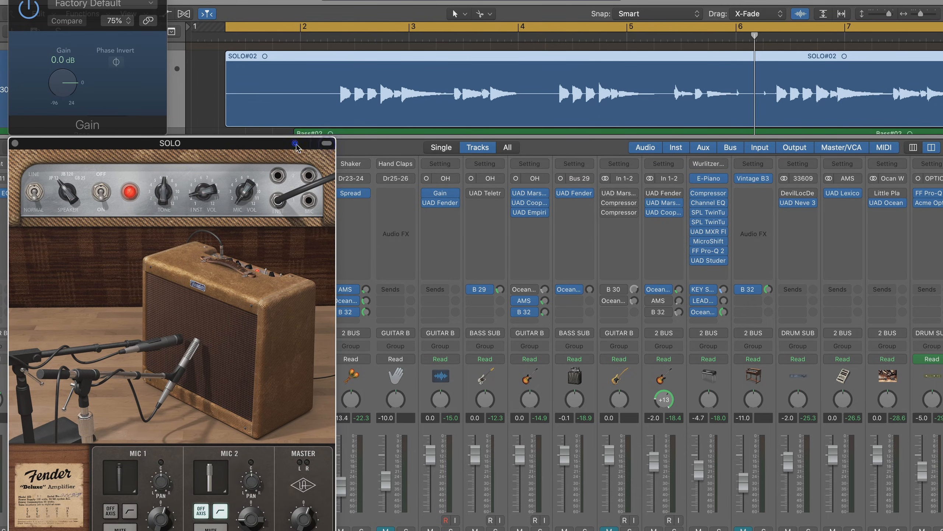
drag(288, 144, 266, 128)
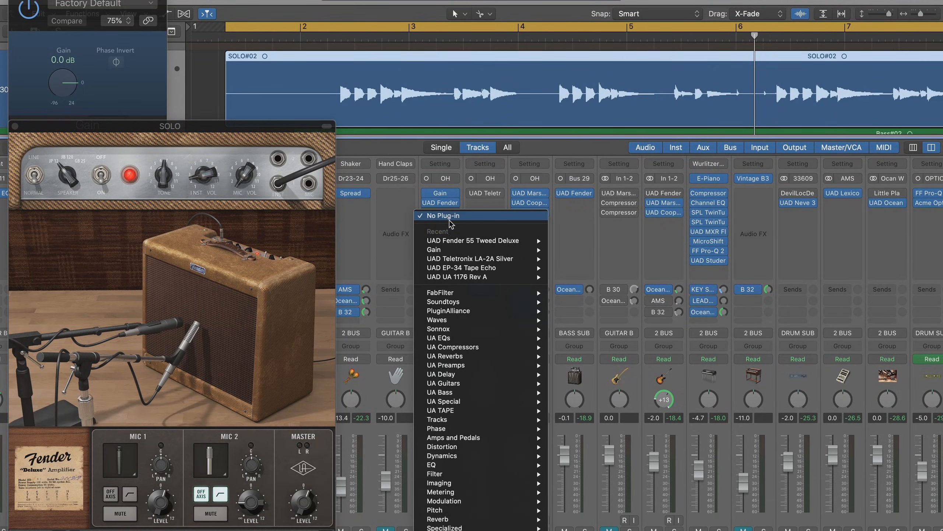
mouse_move(475, 351)
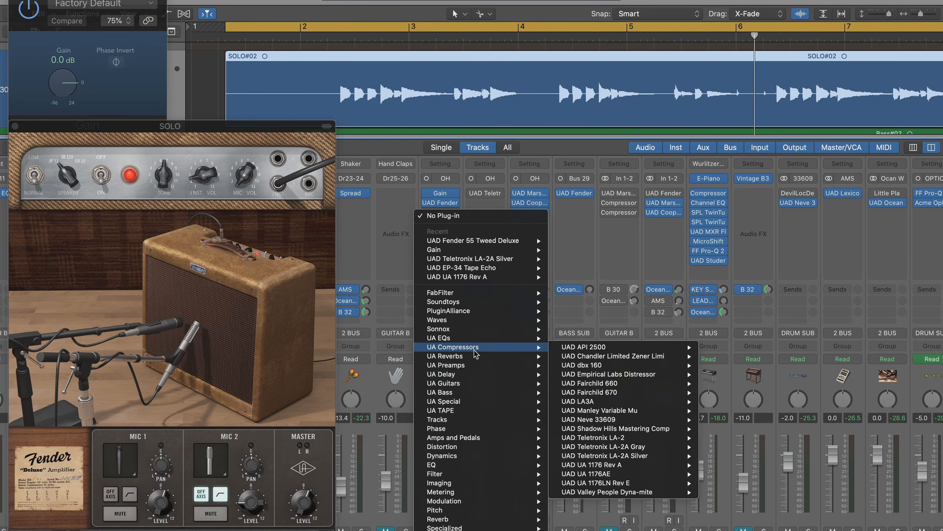
mouse_move(609, 358)
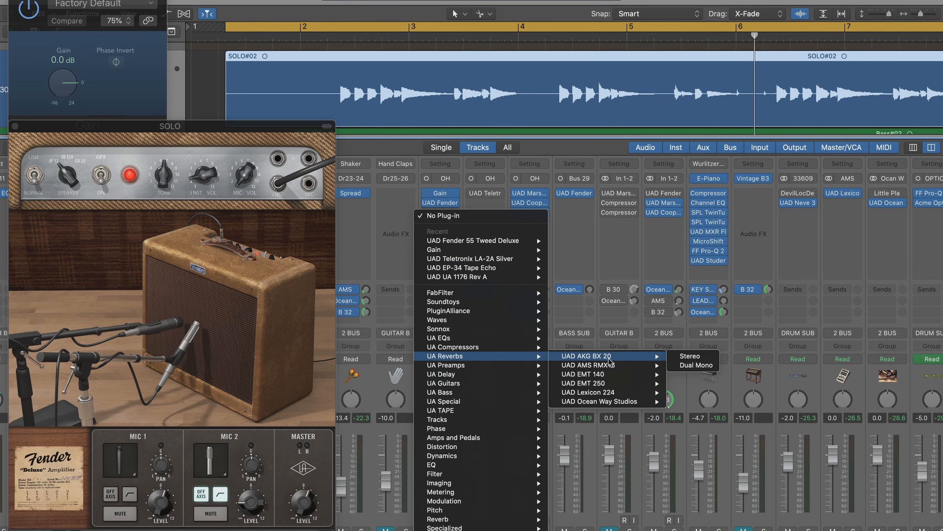
click(690, 357)
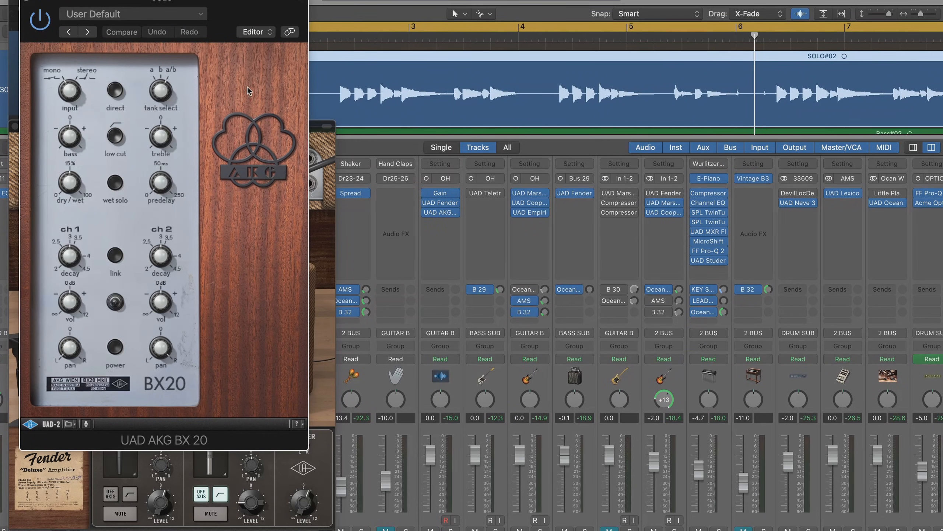
- Arrange the BX 20 reverb and Fender Tweed Deluxe plug-in windows apart so the SOLO channel's inserts are accessible between them
click(69, 94)
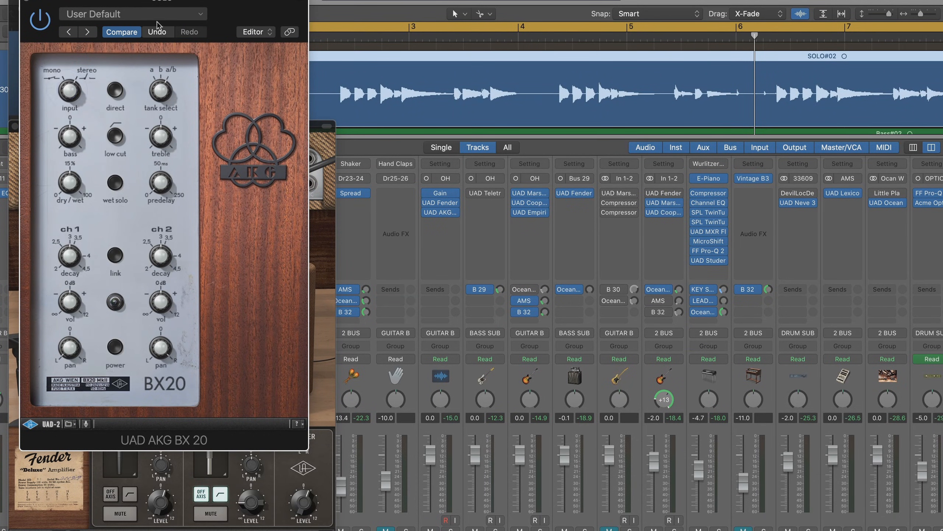
drag(160, 2, 565, 28)
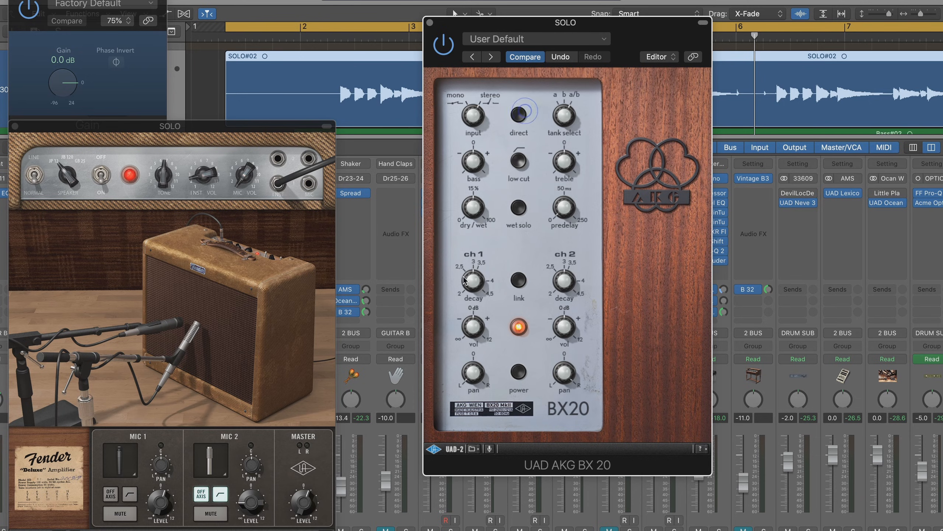
click(522, 216)
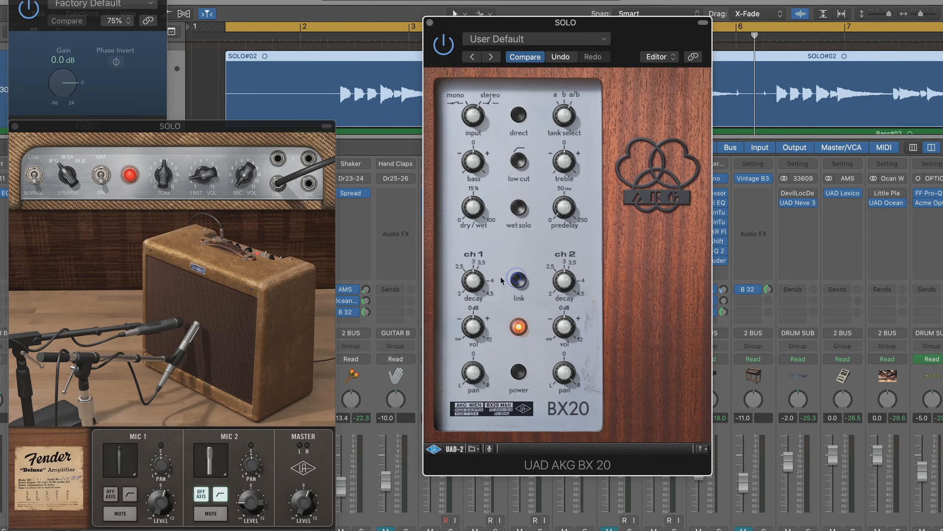
mouse_move(567, 281)
mouse_down()
mouse_move(556, 305)
mouse_move(563, 273)
mouse_up()
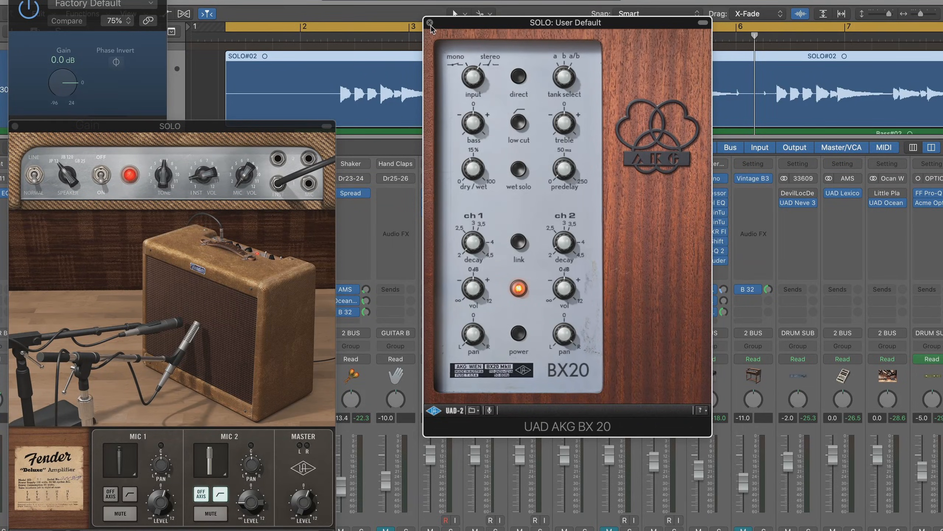
drag(457, 26, 581, 17)
drag(242, 132, 346, 2)
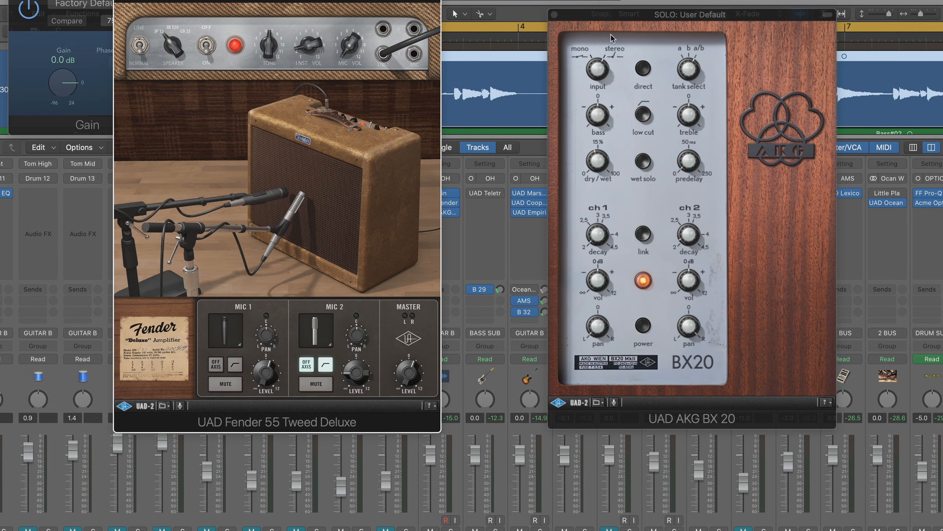
drag(608, 20, 706, 17)
drag(391, 7, 260, 10)
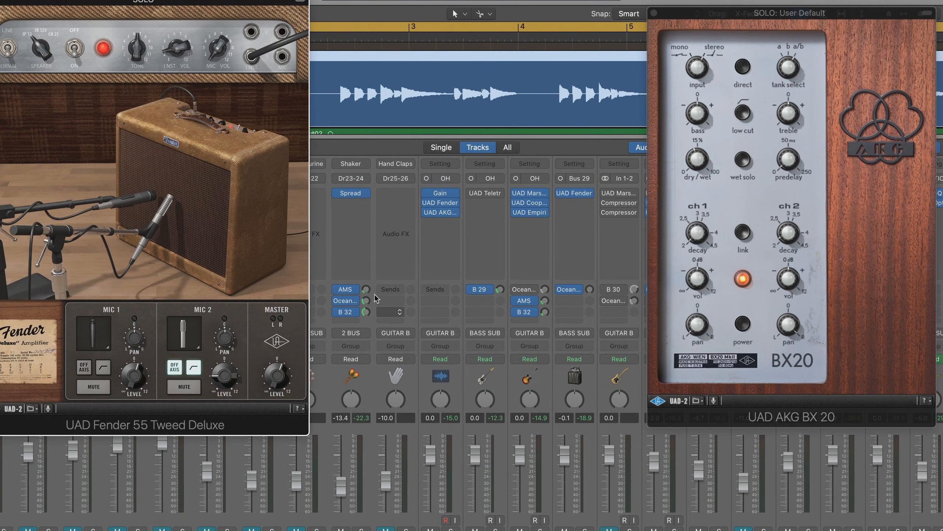
- Insert the UAD UA 1176 Rev A compressor after the BX 20 on the SOLO channel and close its window
click(448, 223)
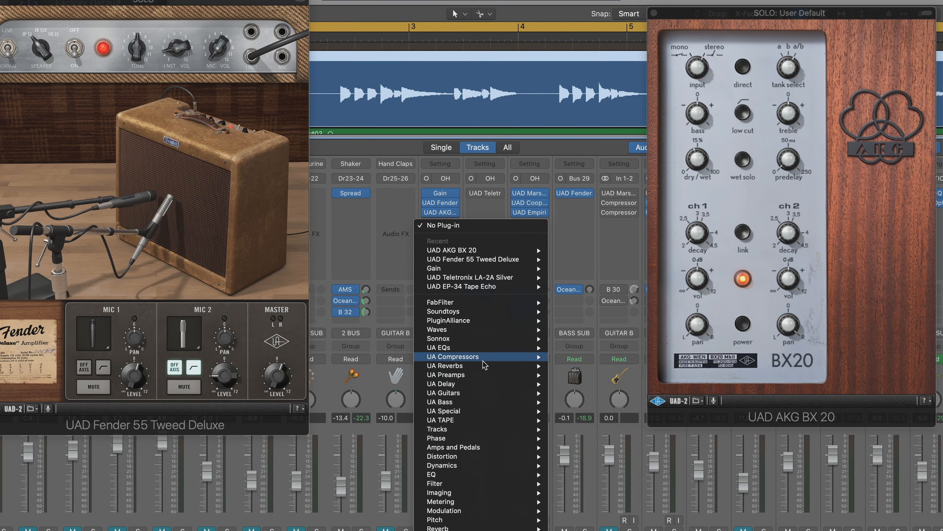
mouse_move(483, 361)
mouse_move(627, 476)
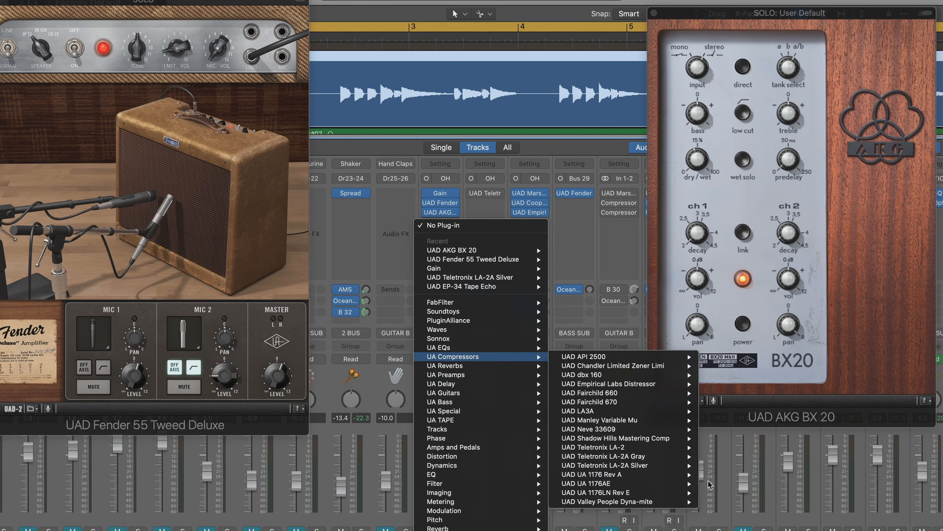
click(714, 478)
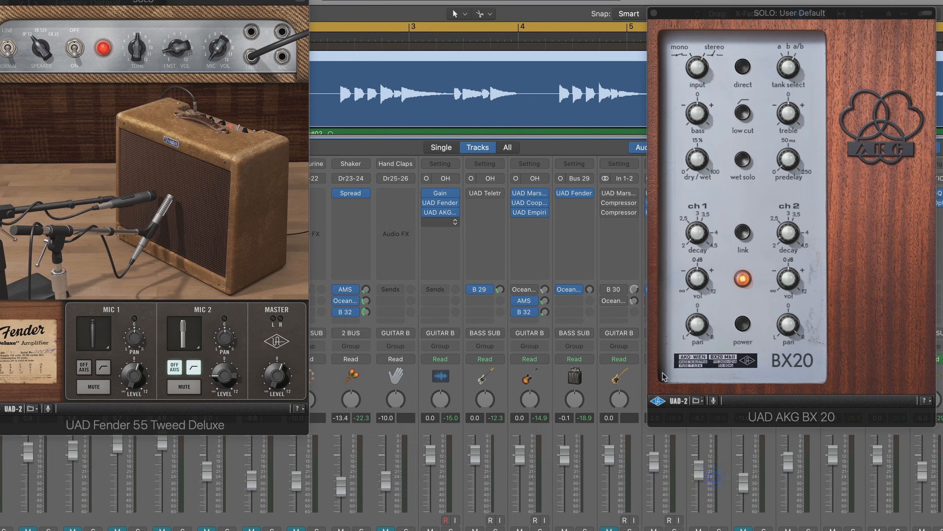
drag(358, 15, 513, 27)
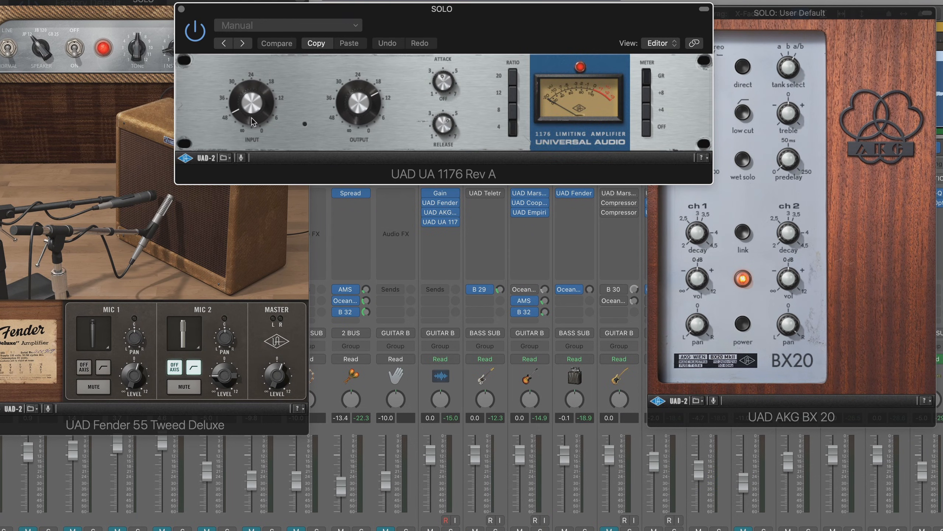
click(181, 8)
- Insert a stereo UAD Teletronix LA-2A Silver after the 1176 on the SOLO channel and close its window
click(443, 232)
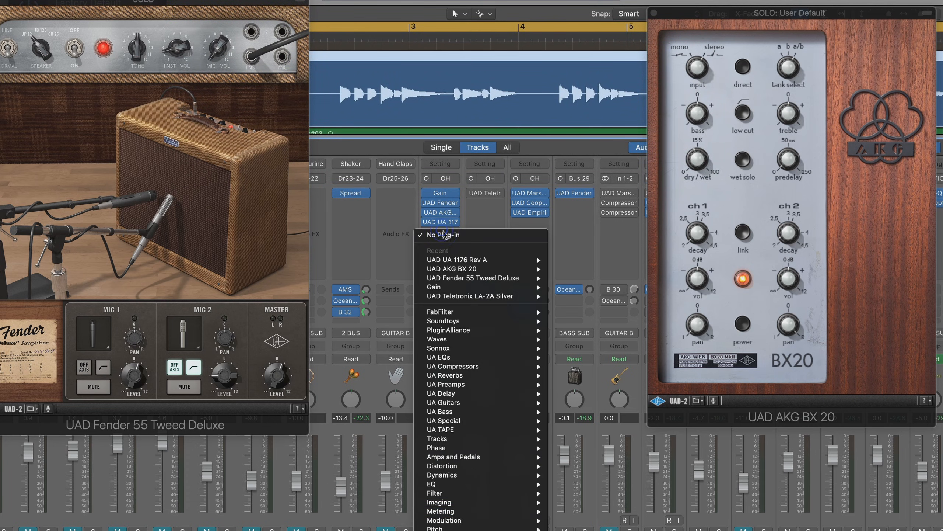
mouse_move(460, 414)
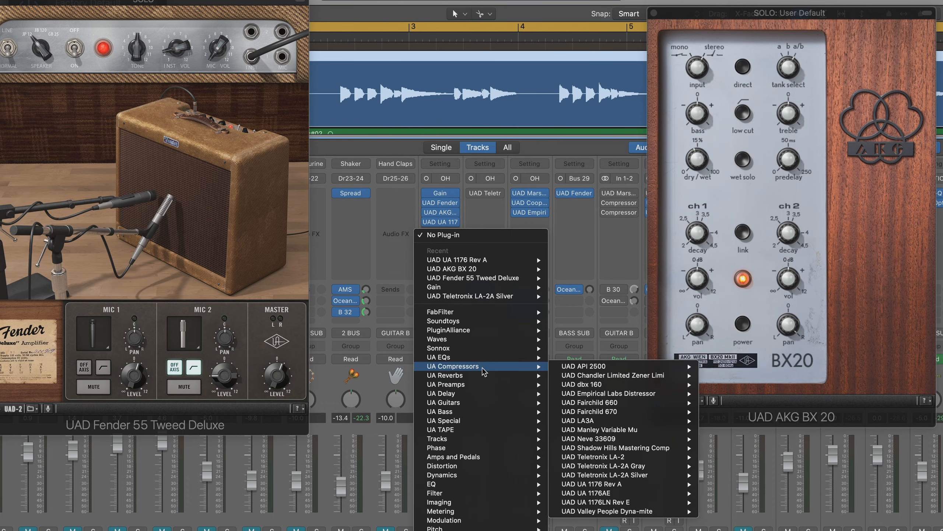
mouse_move(591, 485)
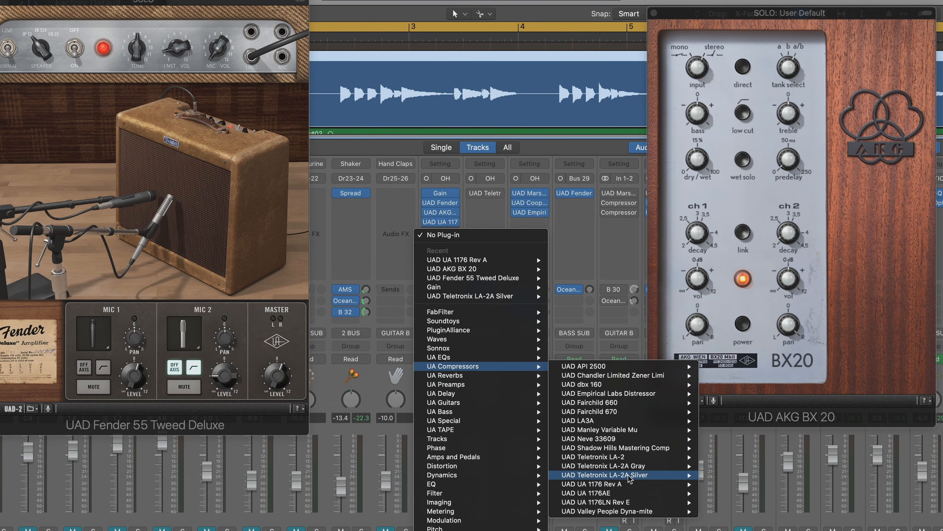
mouse_move(630, 480)
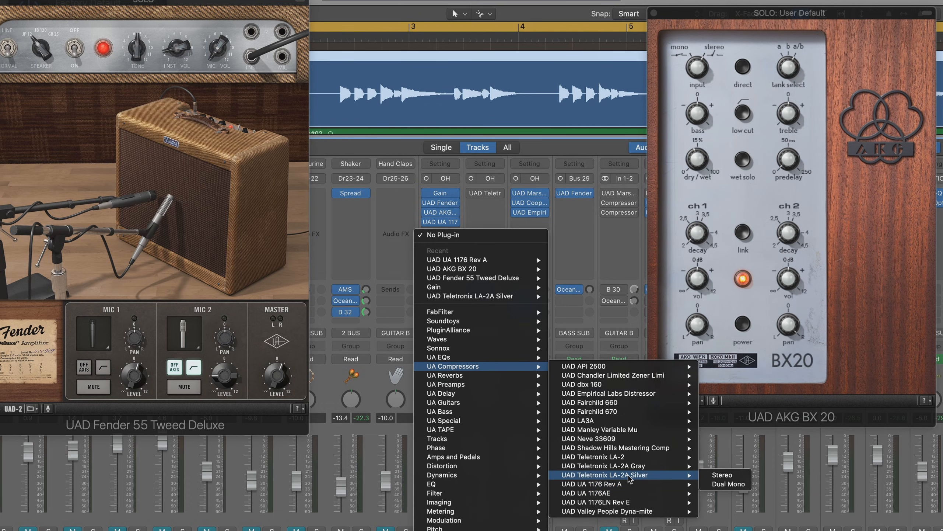
click(714, 477)
drag(325, 32, 523, 69)
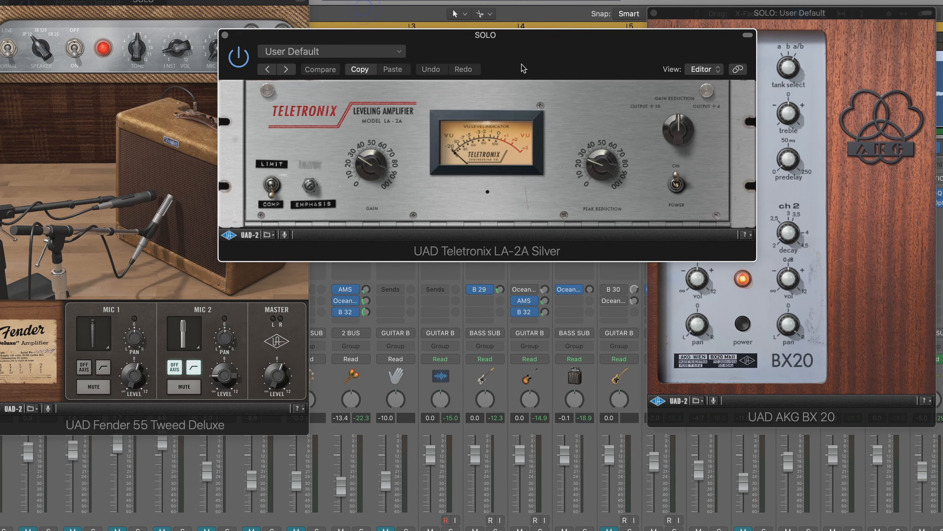
click(224, 35)
- Play the solo and bypass the UA 1176 and Teletronix LA-2A inserts on its channel
drag(231, 1, 269, 101)
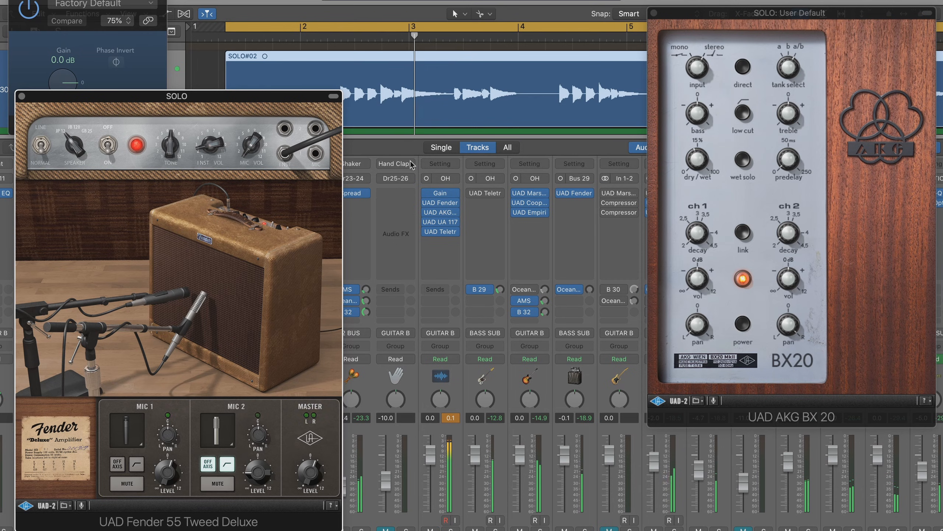
click(428, 222)
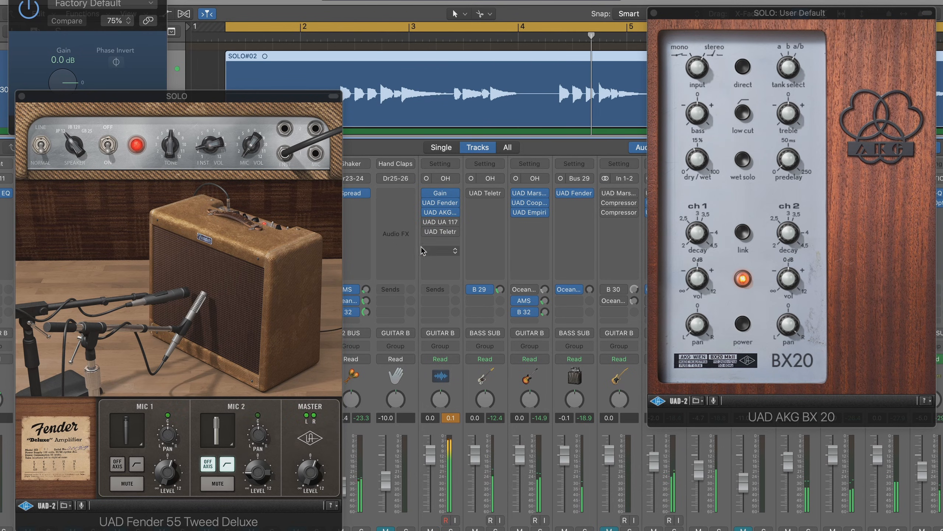
click(431, 222)
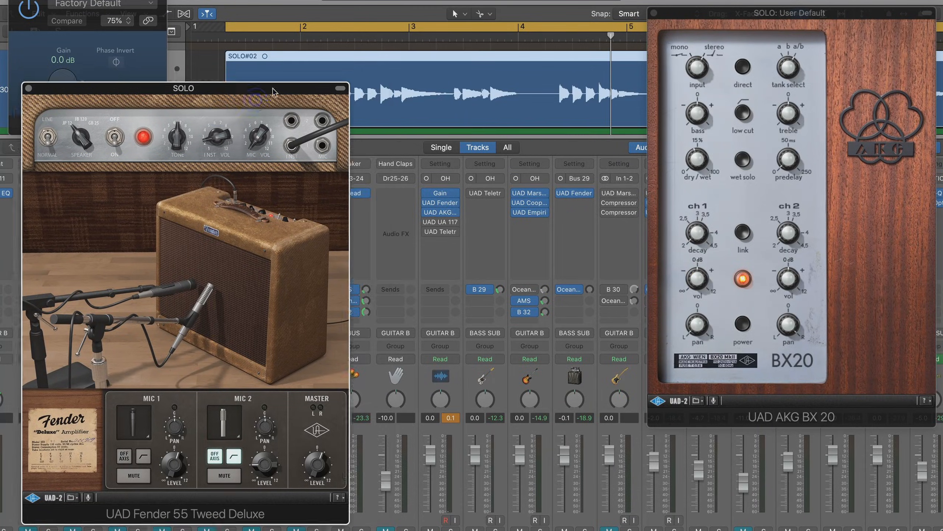
drag(273, 90, 233, 97)
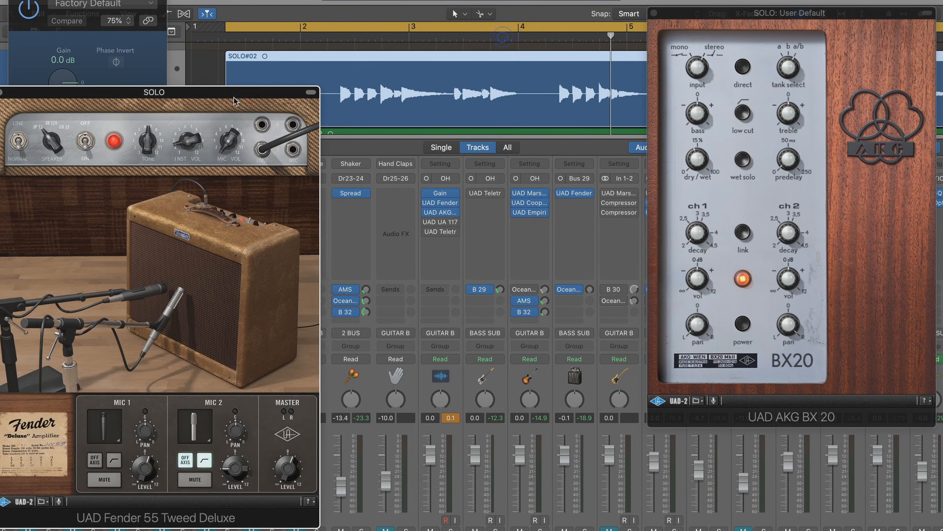
click(427, 213)
- Move the amp window off the Gain plug-in and set the solo's gain to -3.1 dB during playback
drag(256, 105, 445, 0)
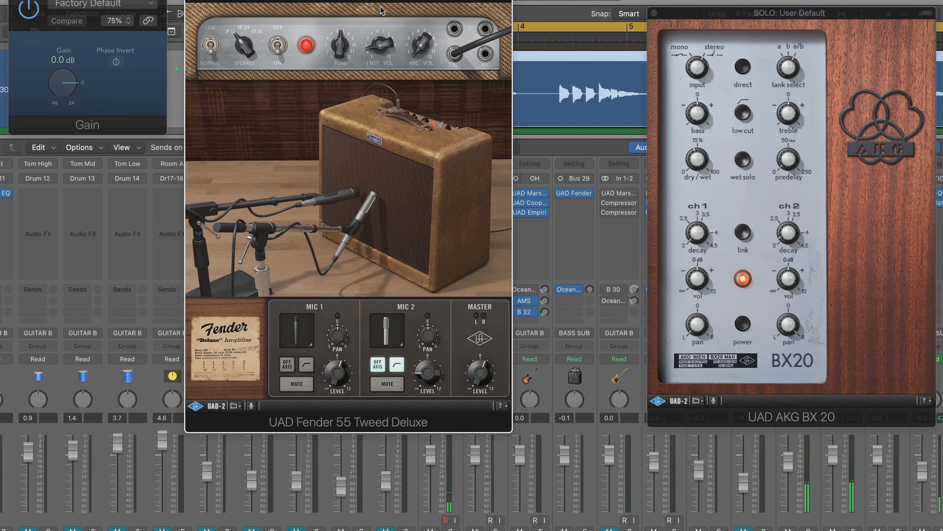
drag(381, 7, 376, 1)
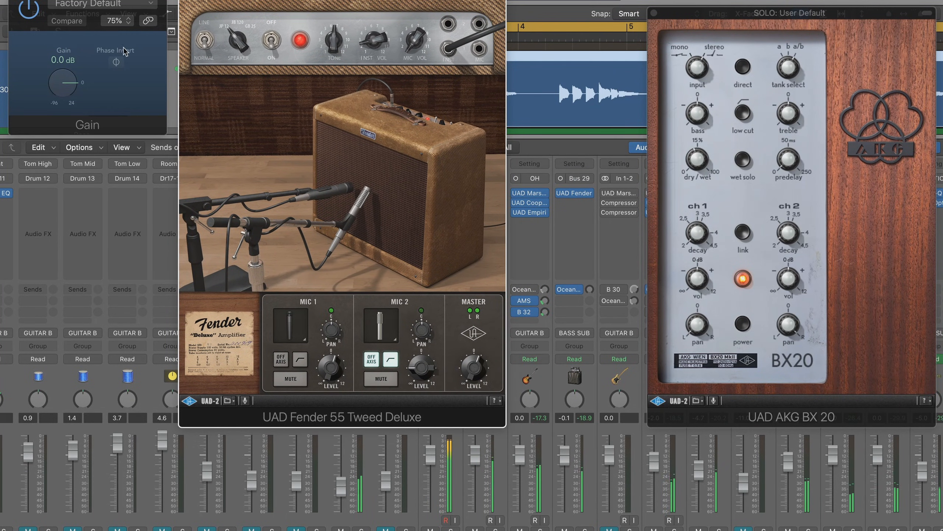
click(69, 91)
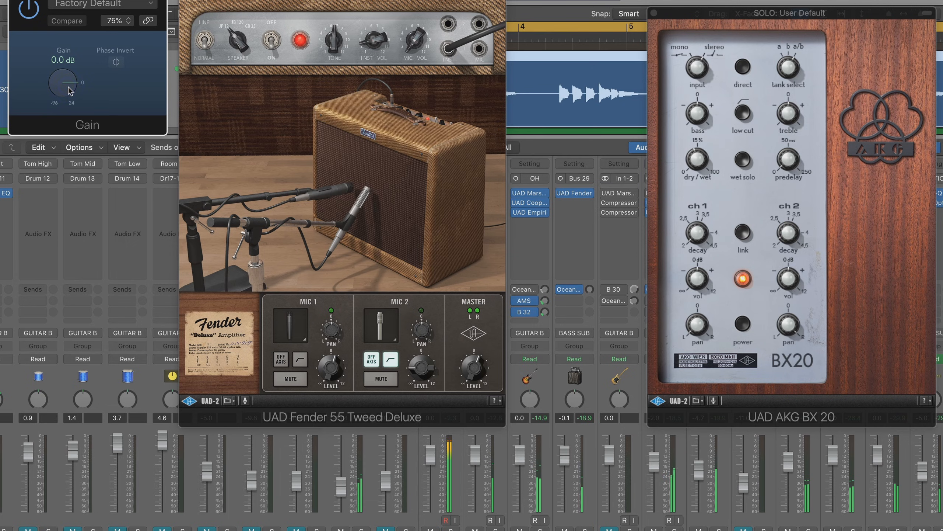
drag(69, 90, 70, 92)
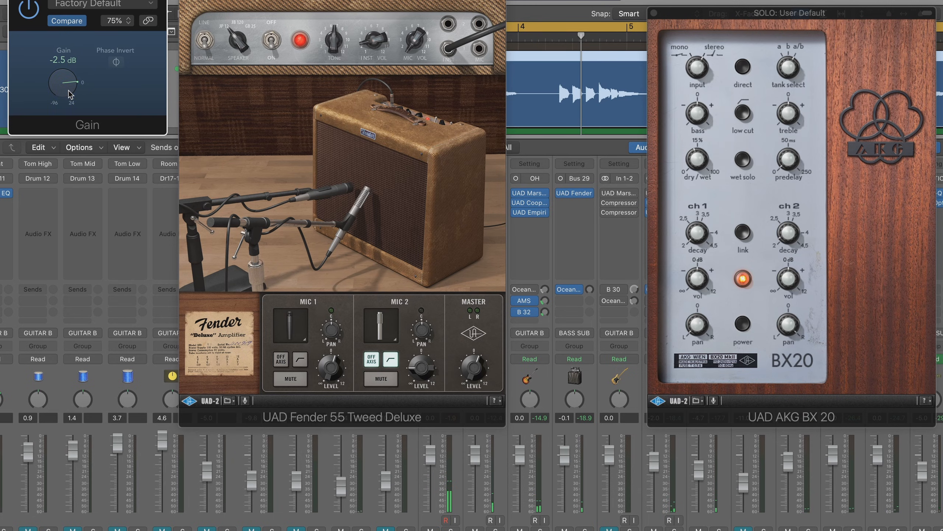
drag(67, 95, 69, 106)
key(space)
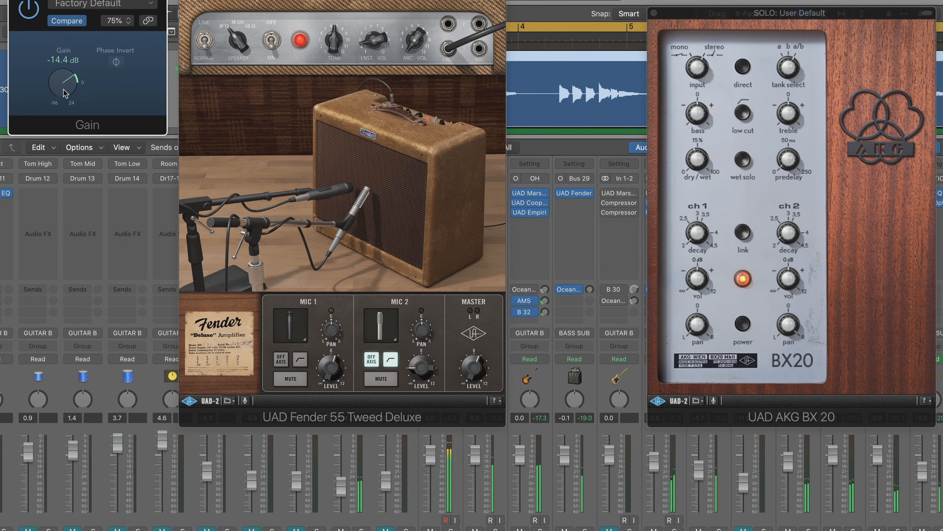
drag(63, 91, 62, 87)
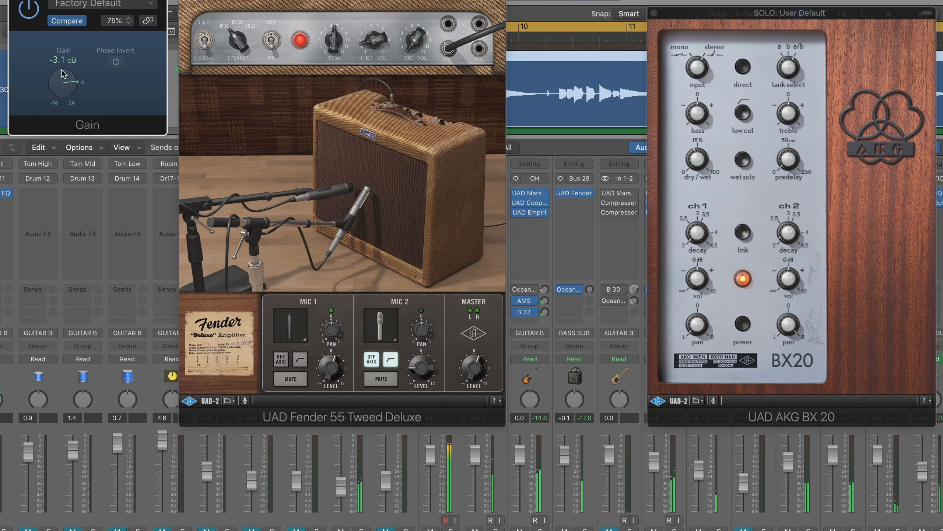
mouse_move(106, 1)
mouse_down()
mouse_move(127, 0)
mouse_move(105, 0)
mouse_up()
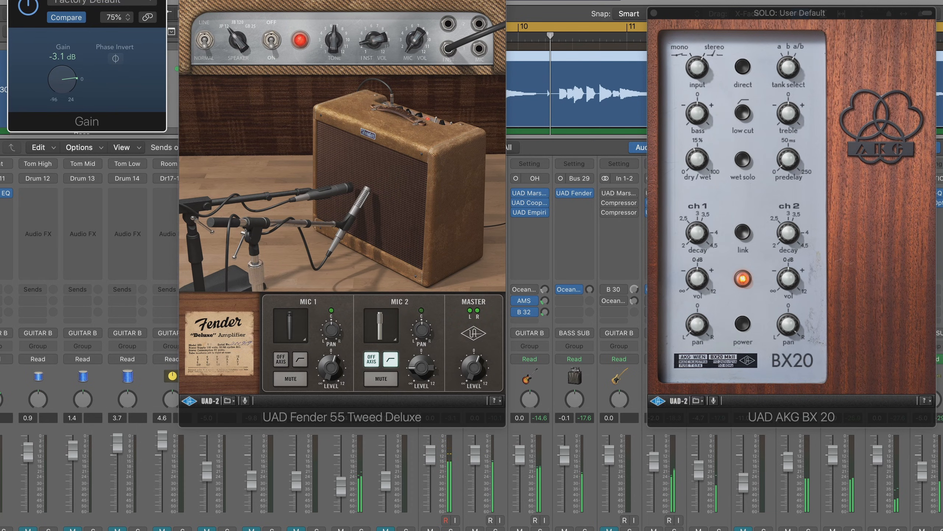
- Disable the low-cut filter on the amp's Mic 2 and compare its off-axis placement by toggling it off and back on
click(332, 333)
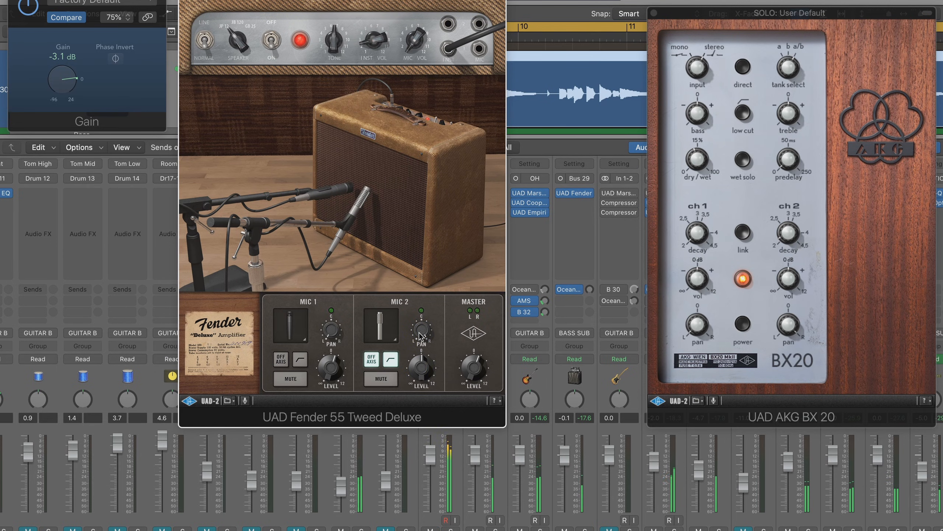
click(392, 362)
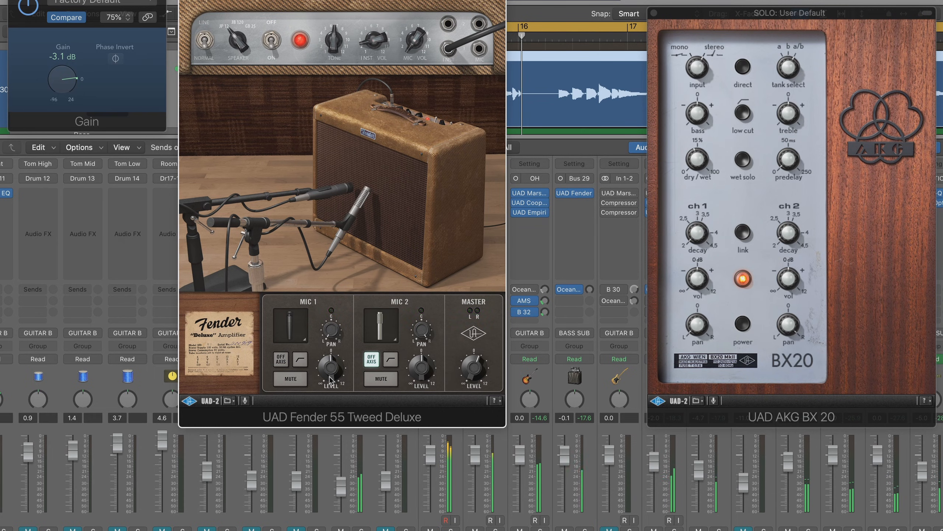
click(372, 364)
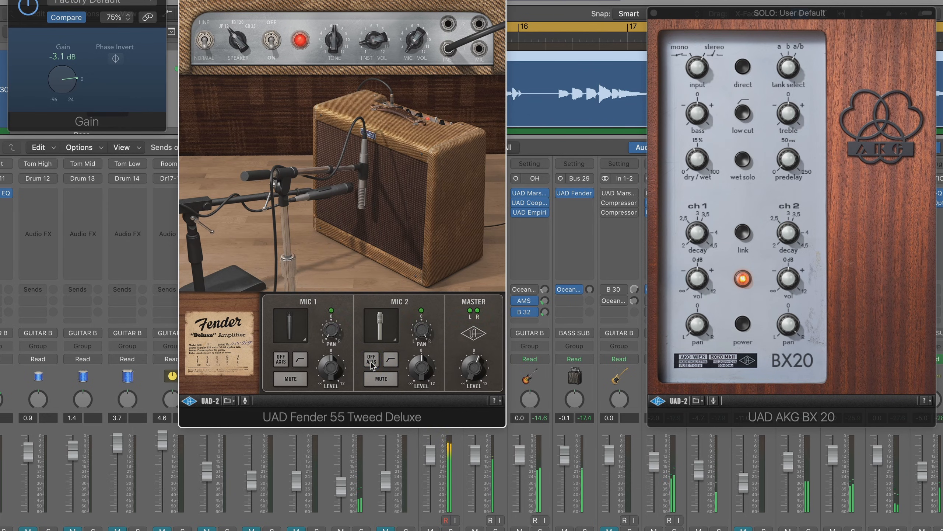
click(372, 364)
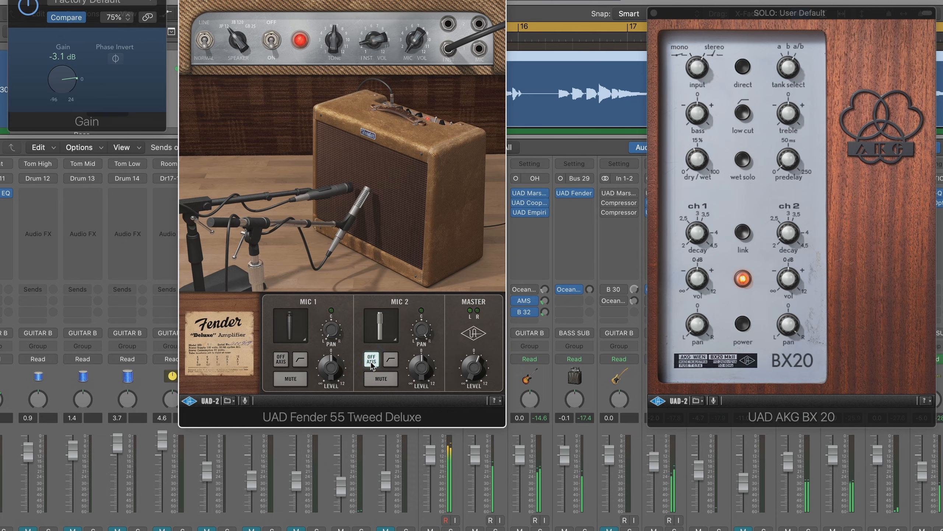
- Turn off the off-axis placement of the amp's Mic 2 and change its microphone model to the large side-address condenser
click(372, 365)
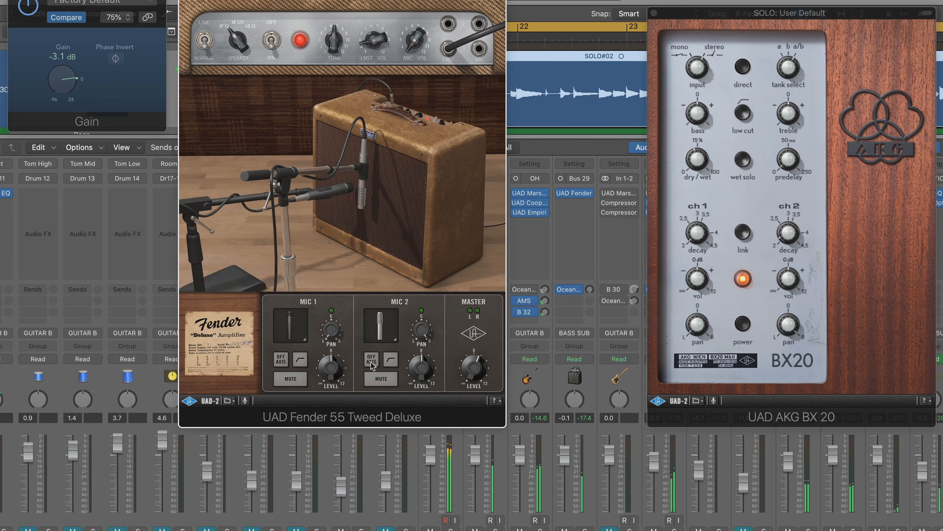
click(388, 332)
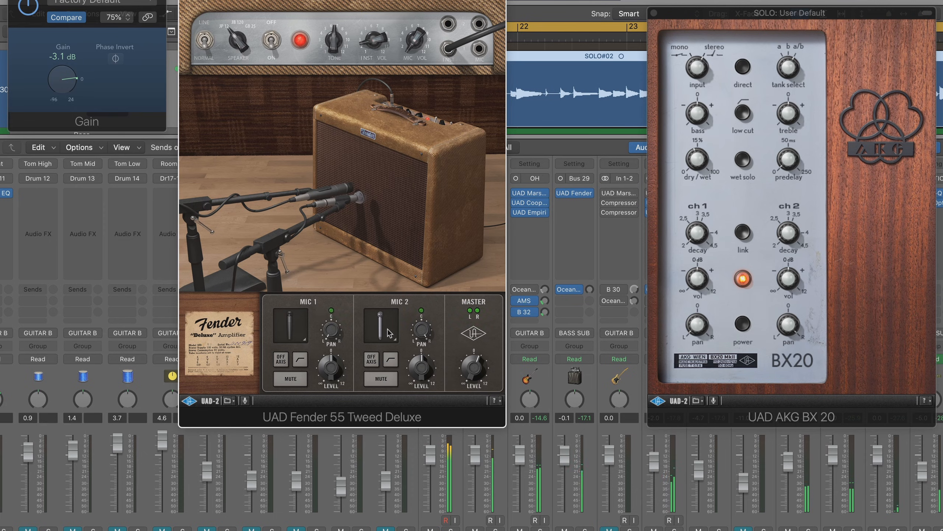
click(388, 332)
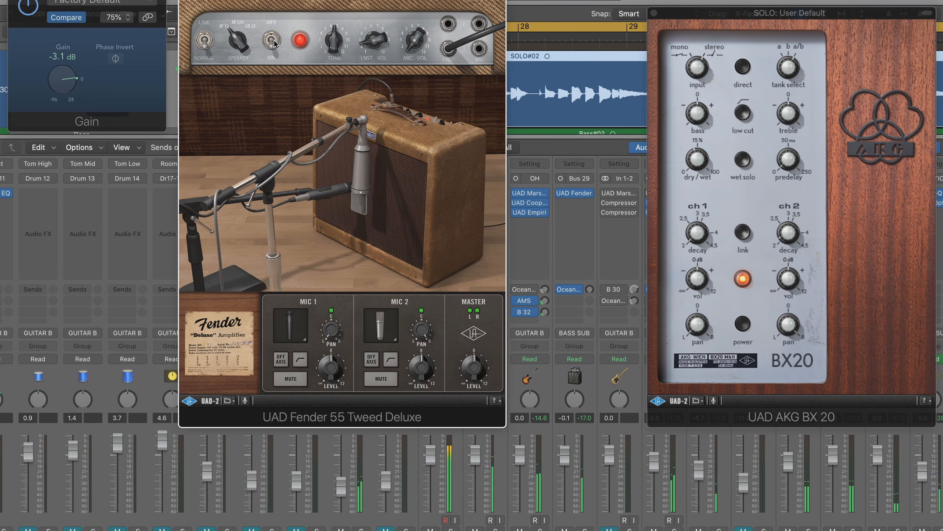
- Fine-tune the Tone control on the Fender 55 Tweed Deluxe during playback and close the amp window
drag(214, 0, 263, 3)
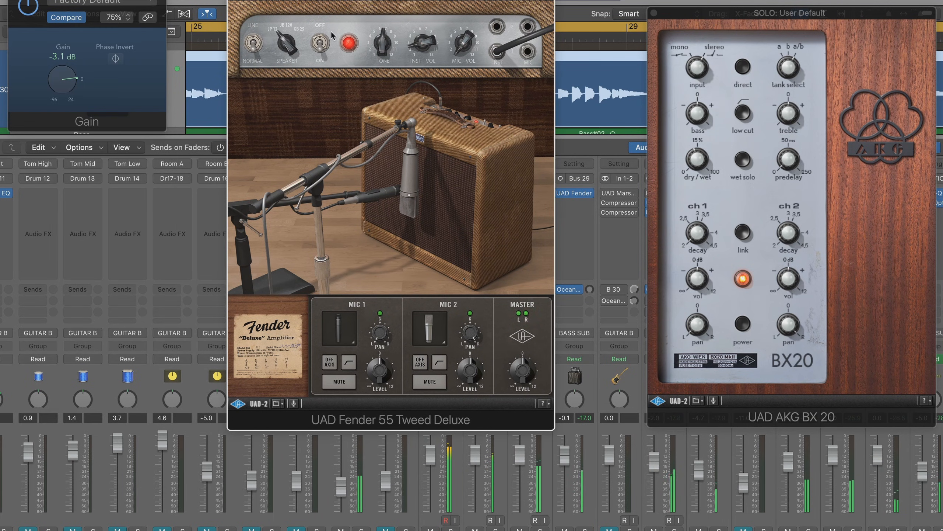
drag(383, 42, 384, 51)
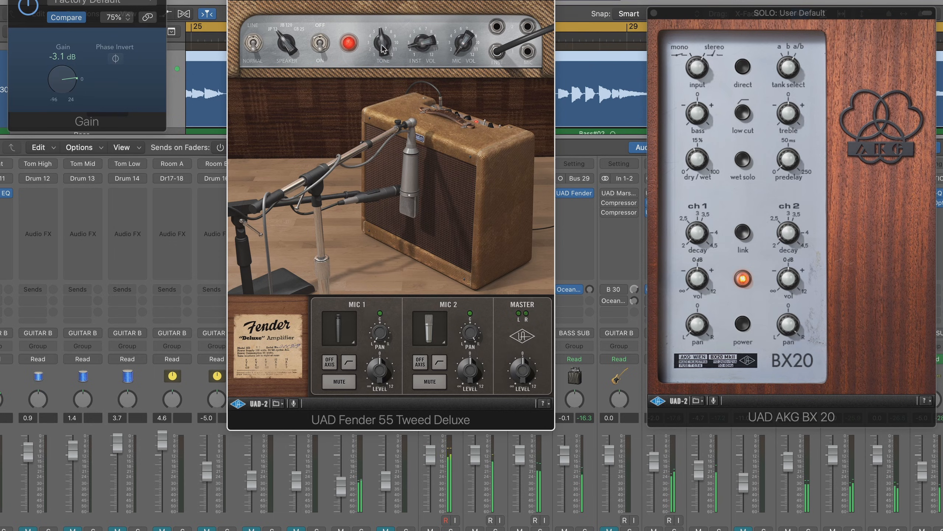
click(237, 1)
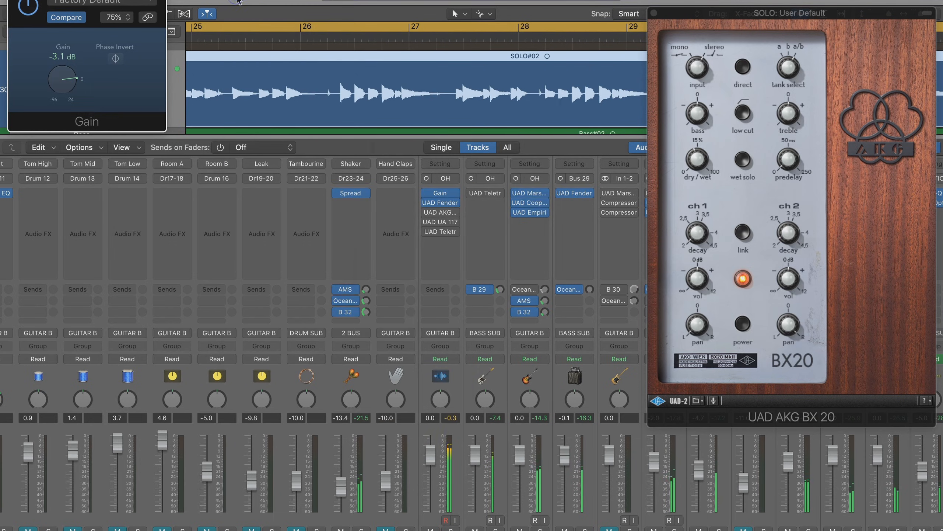
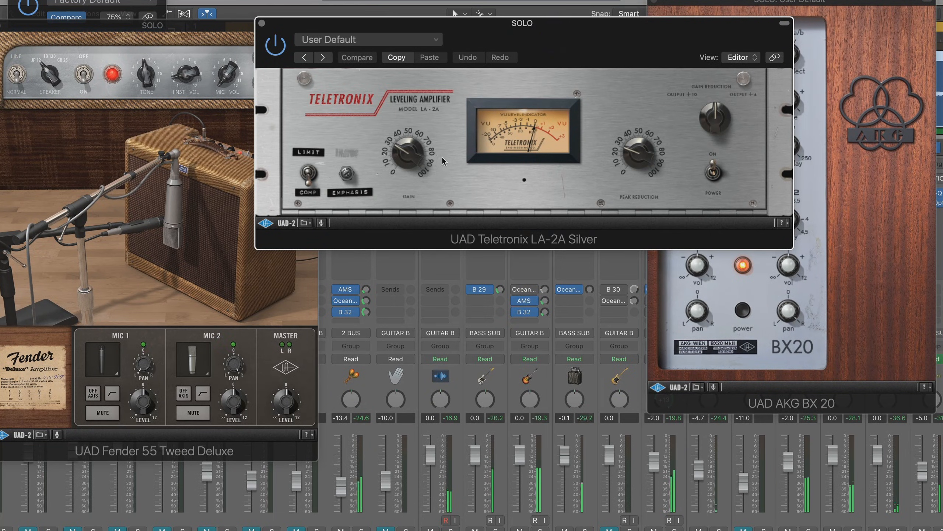
- Raise the LA-2A Silver's Peak Reduction slightly, lower its Gain a little during playback and close the compressor window
drag(636, 153, 635, 147)
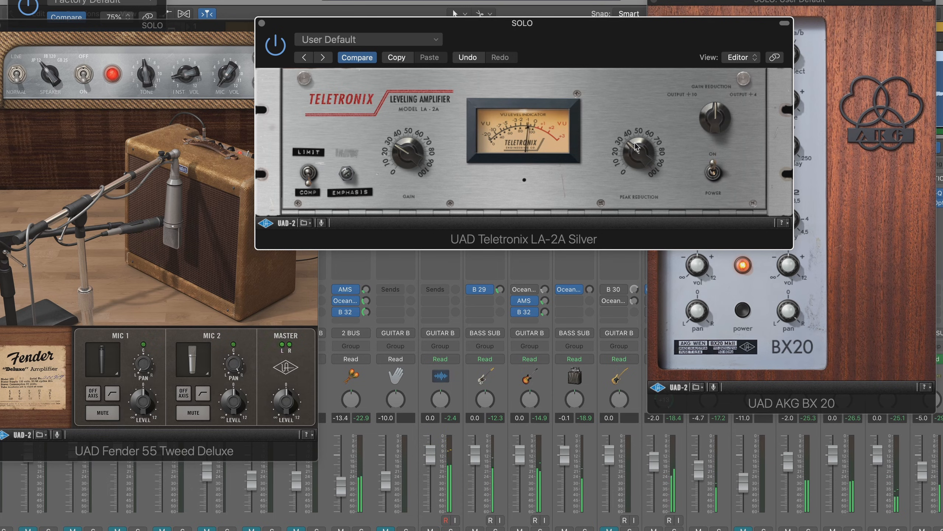
drag(411, 153, 410, 159)
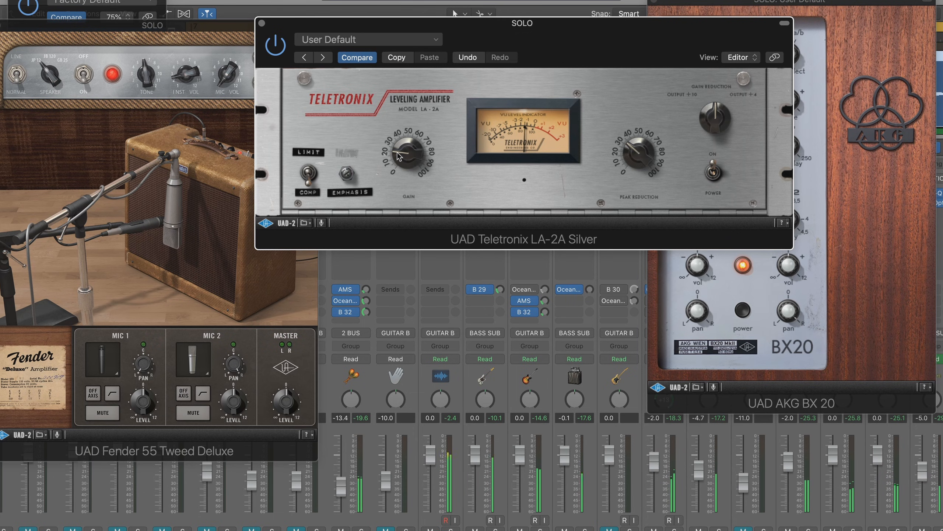
click(261, 24)
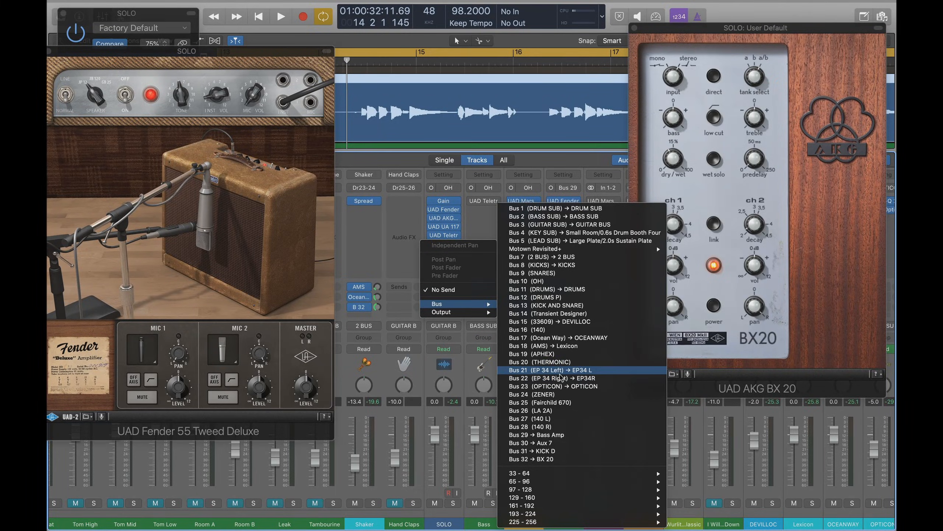
- Add SOLO channel sends to Bus 21 (EP 34 Left) and Bus 22 (EP 34 Right), and close the AKG BX 20 window
click(560, 370)
click(446, 298)
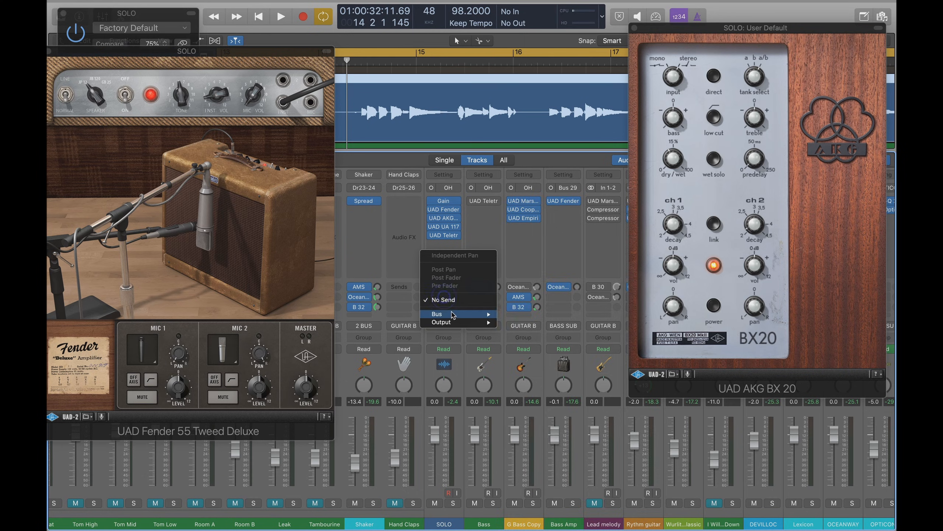
mouse_move(438, 313)
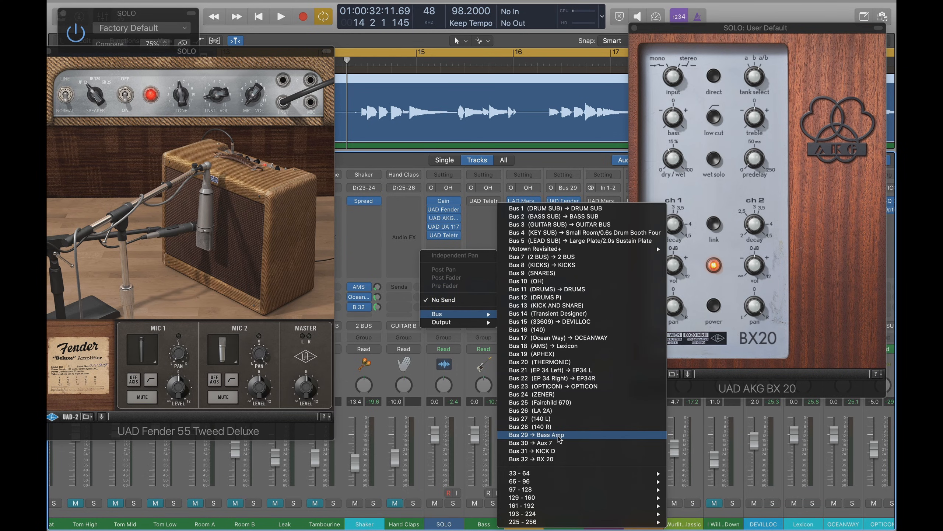
click(556, 379)
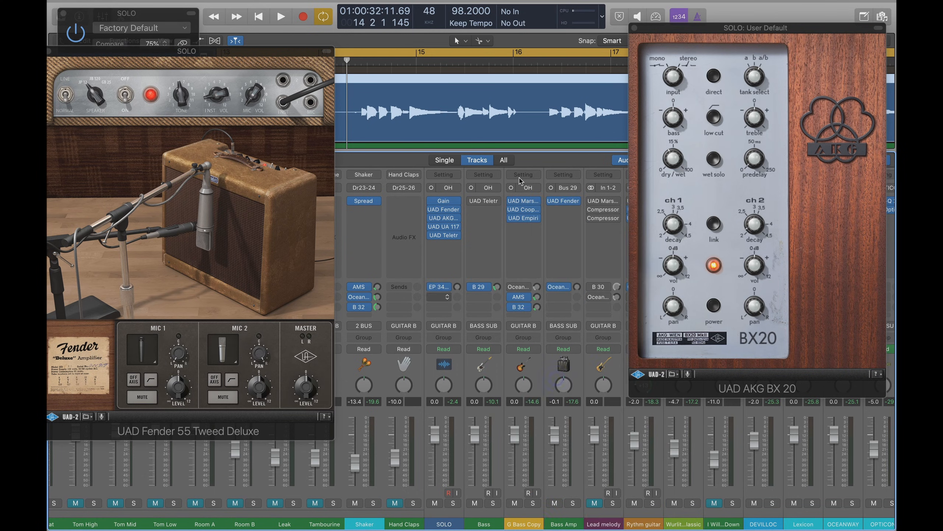
drag(663, 32, 609, 34)
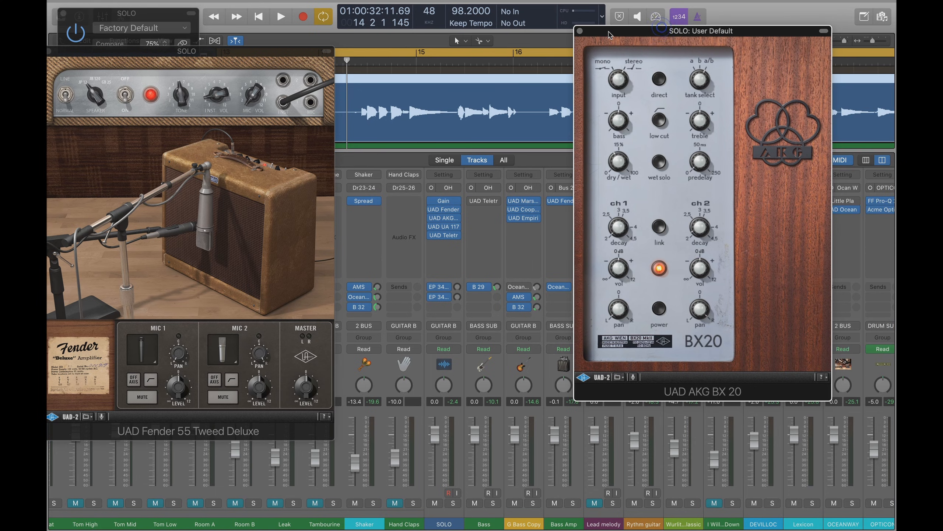
click(580, 31)
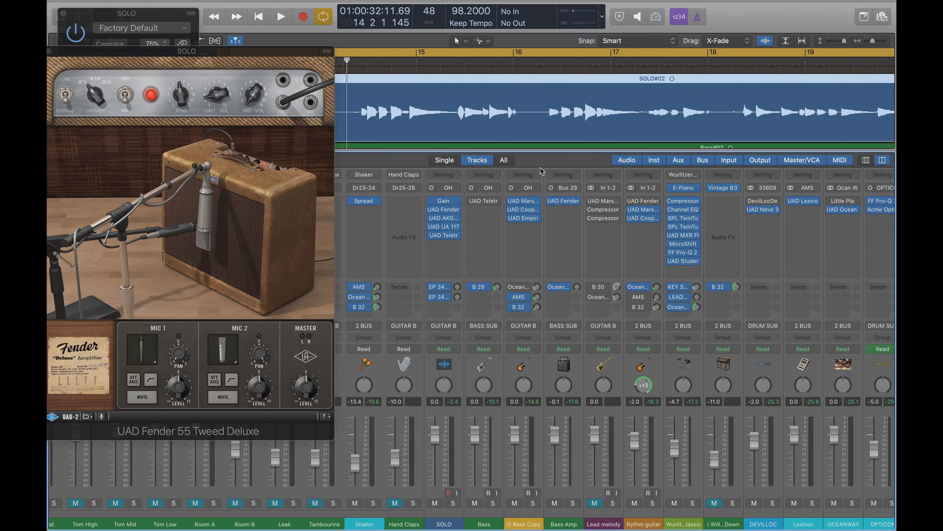
- Inspect the UAD EP-34 Tape Echo settings and delay times on the EP34 L and EP34R aux channels
scroll(541, 171, right, 10)
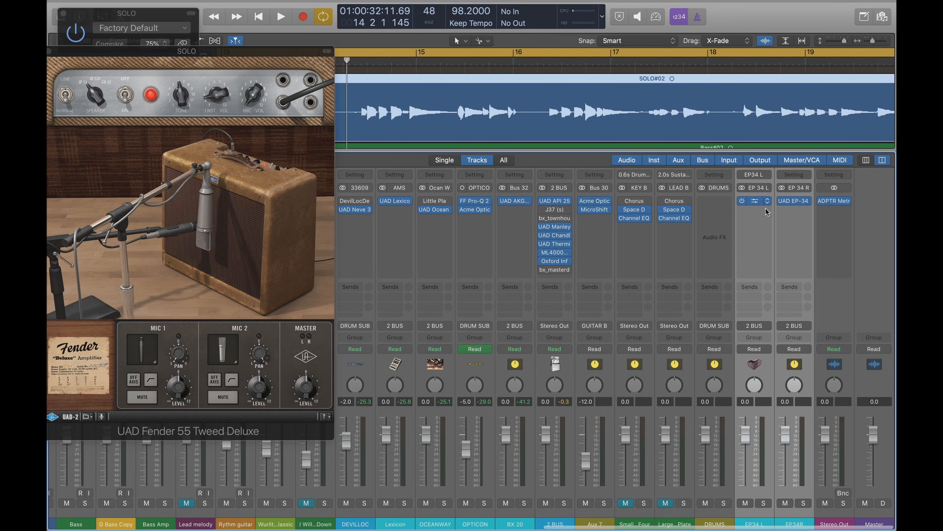
click(758, 203)
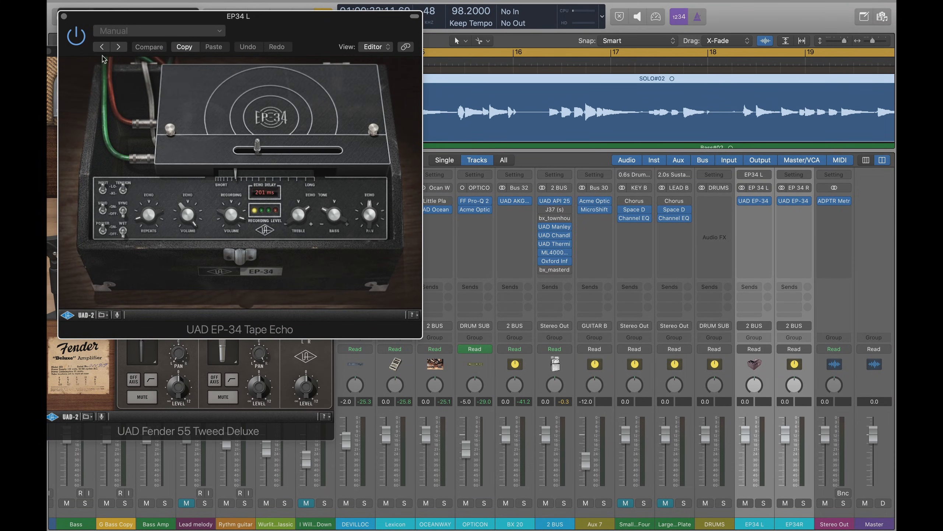
click(64, 16)
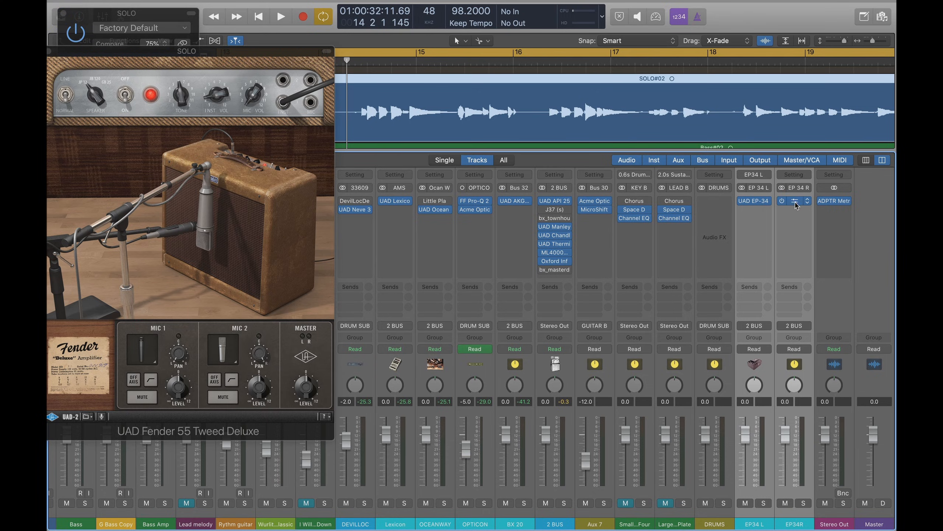
click(795, 203)
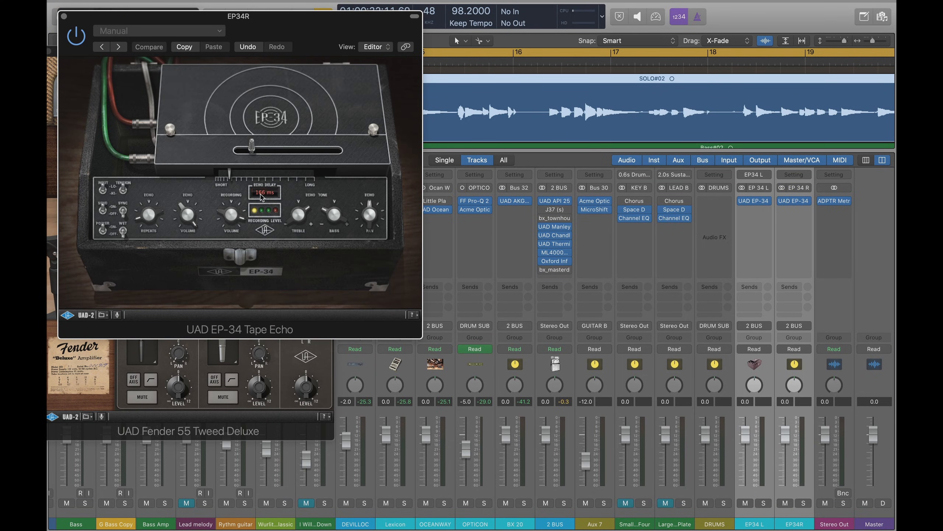
drag(286, 19, 544, 54)
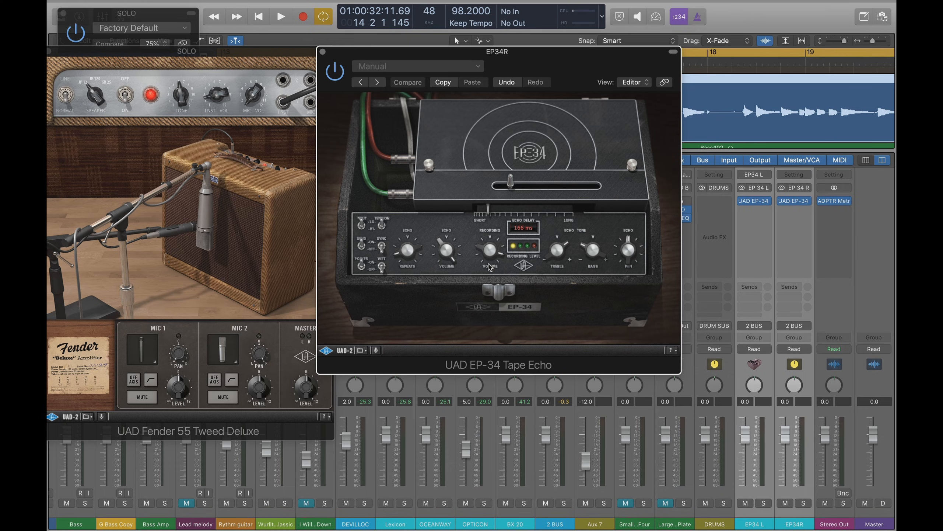
click(322, 52)
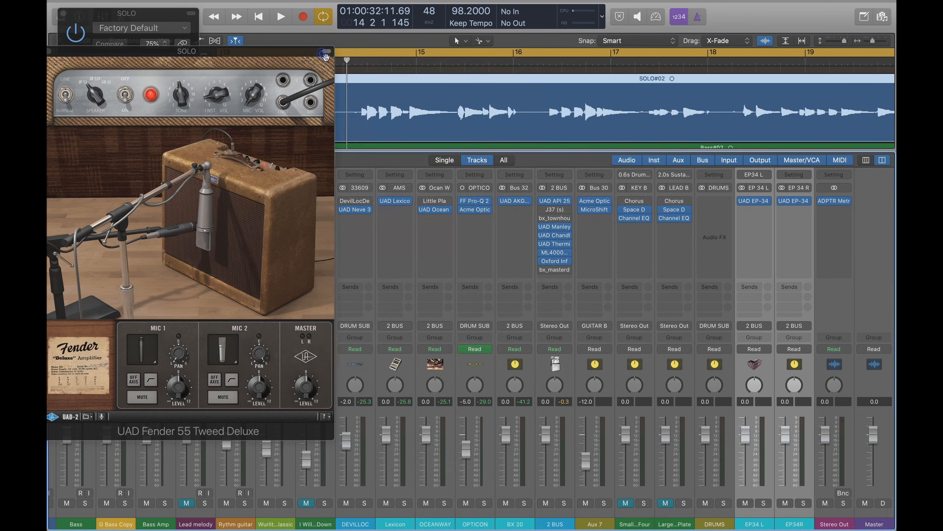
- Play the song from the start and raise both EP 34 send levels on the SOLO channel
key(Return)
key(space)
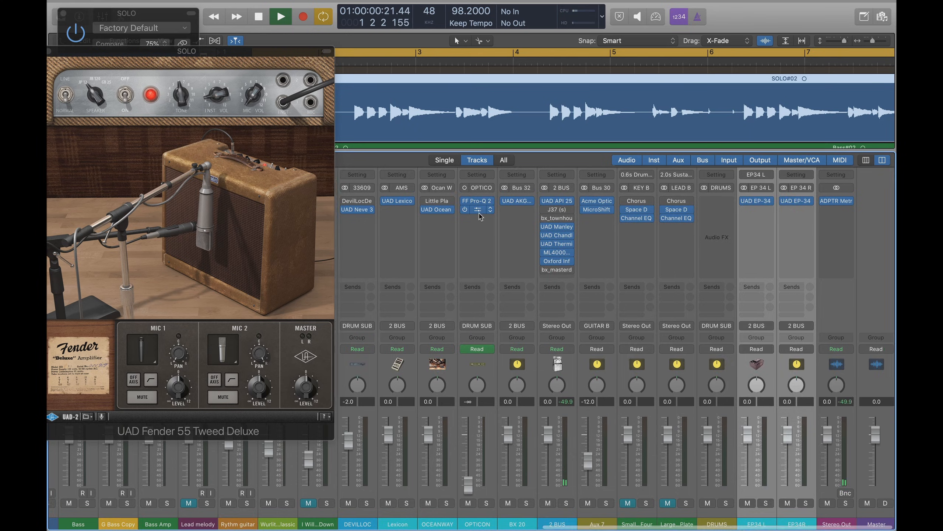
scroll(479, 212, left, 20)
scroll(478, 217, right, 10)
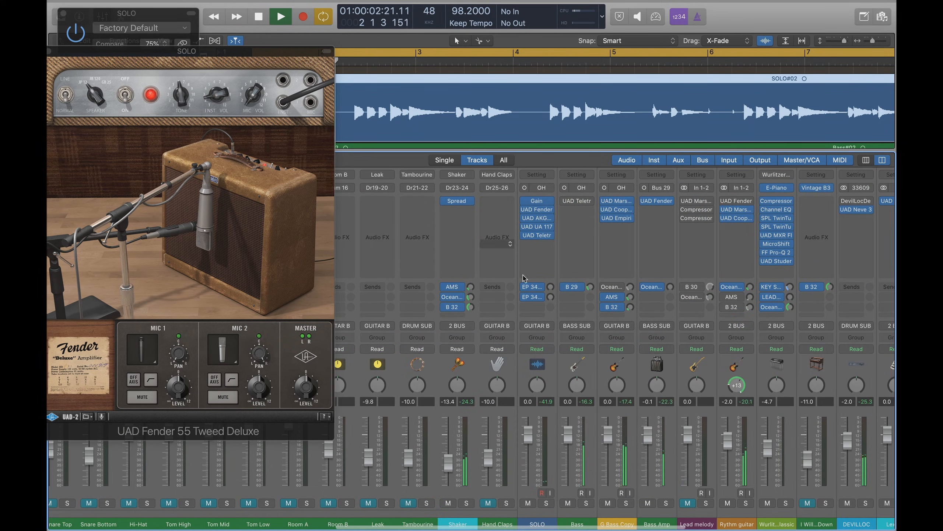
mouse_move(552, 292)
mouse_down()
mouse_move(553, 302)
mouse_move(552, 286)
mouse_up()
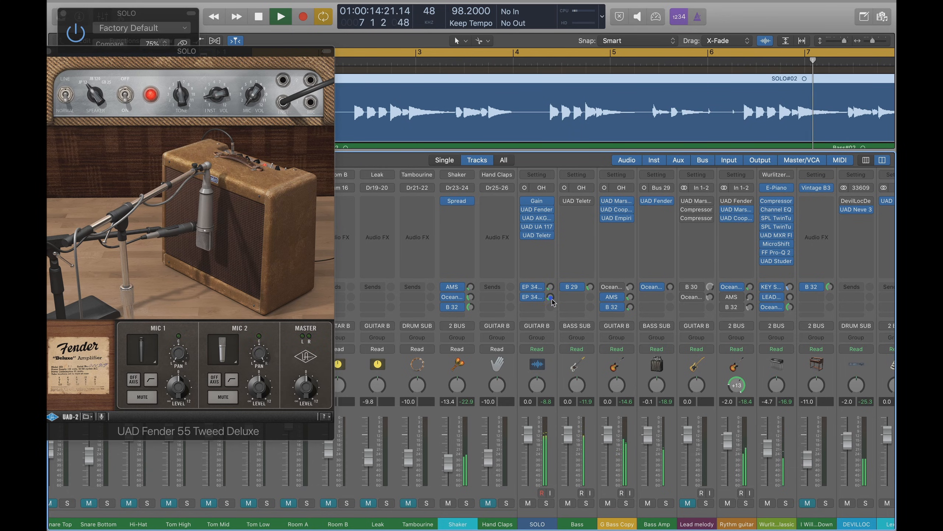
drag(552, 297, 552, 290)
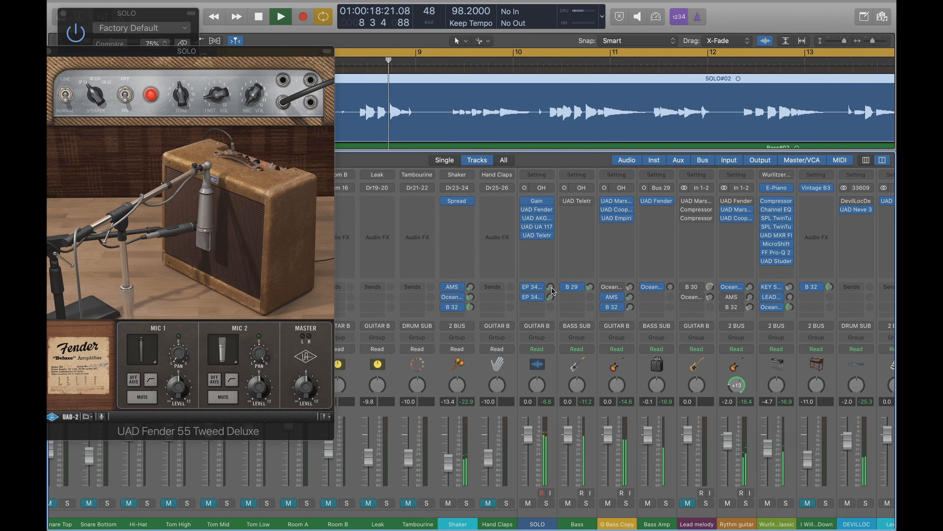
- Listen to the solo with the amp window moved off the SOLO channel's sends, stop playback and close the amp window
drag(284, 53, 635, 54)
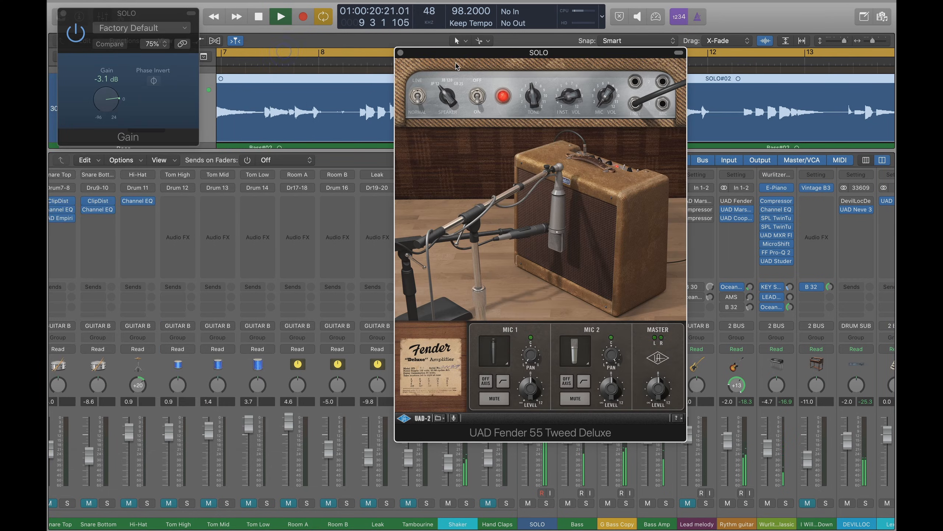
drag(433, 52, 383, 47)
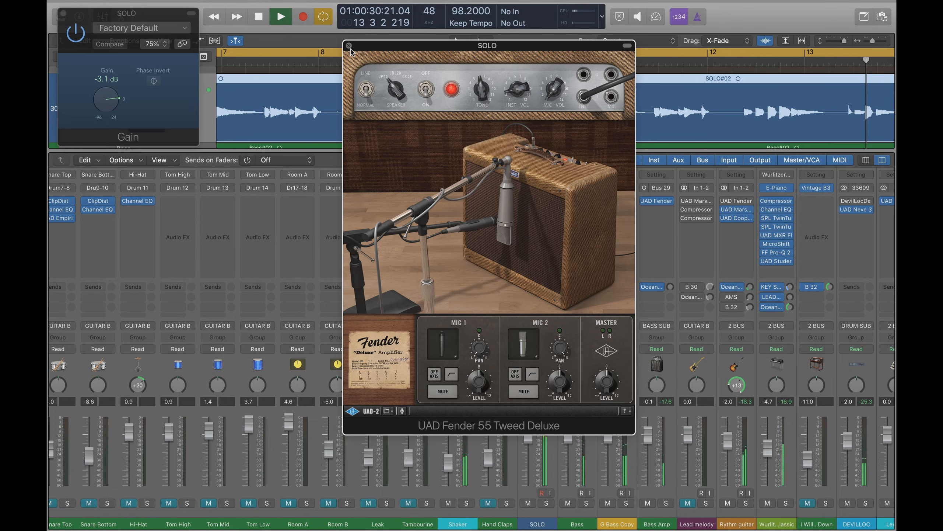
key(space)
drag(378, 46, 313, 51)
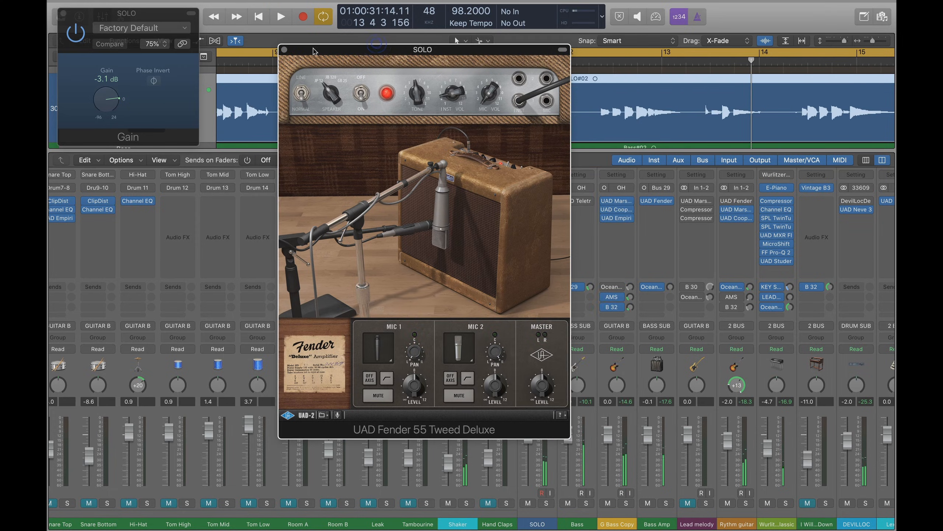
click(284, 49)
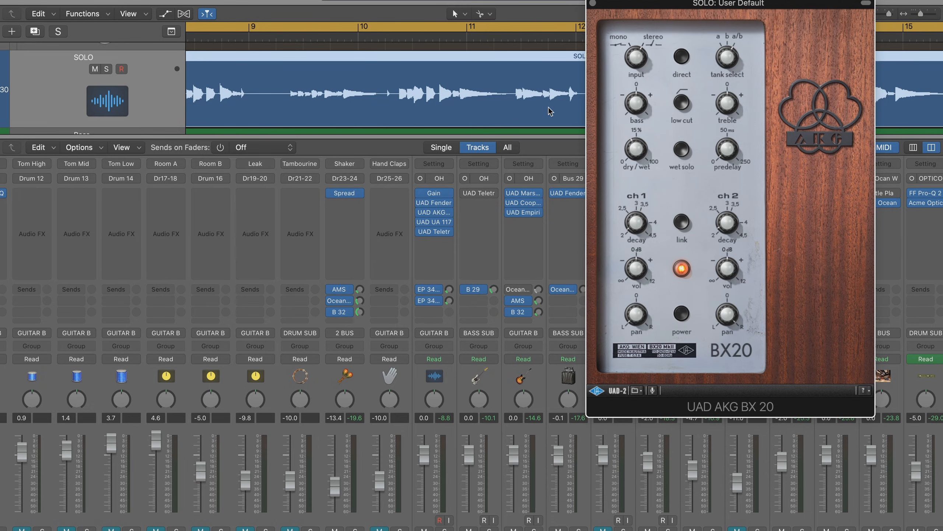
- Close the AKG BX 20 window, restart playback and adjust the SOLO channel's first EP 34 send
click(593, 3)
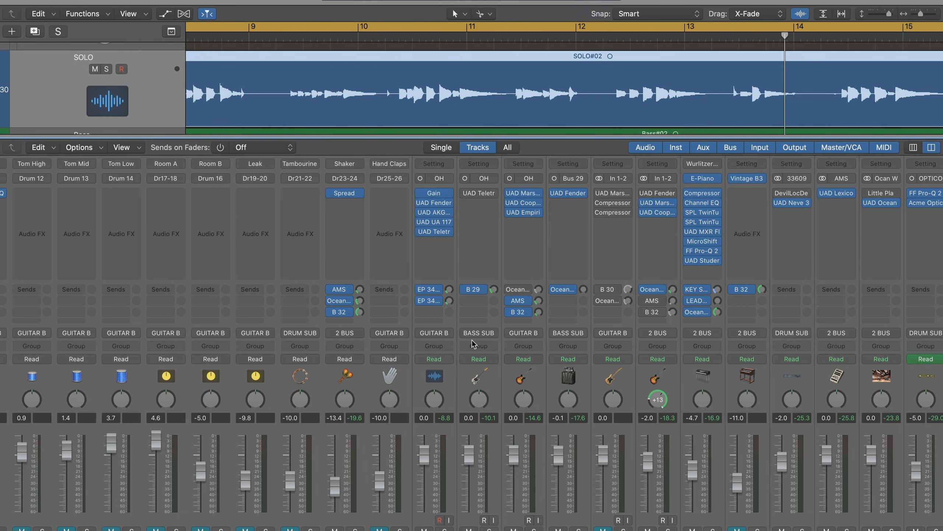
key(space)
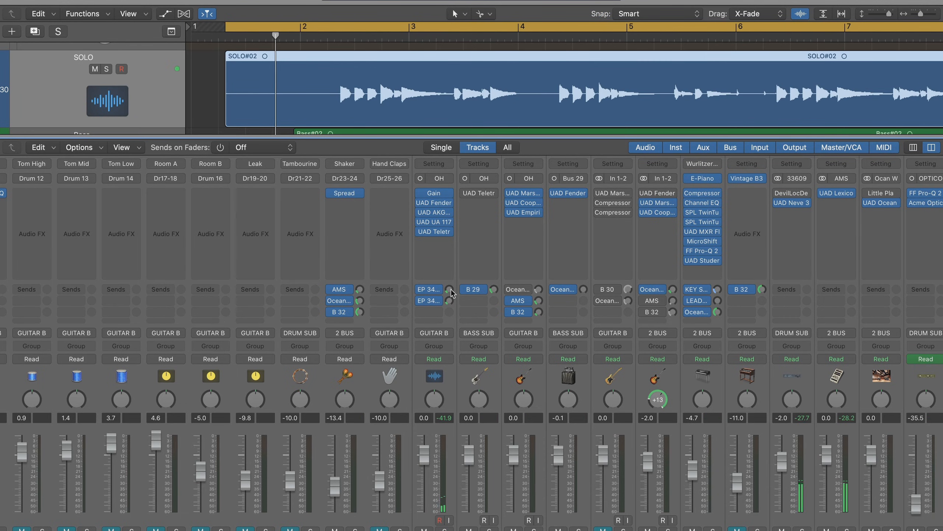
drag(450, 290, 450, 290)
- Reopen the AKG BX 20 on the SOLO channel to check its reverb settings during playback and close it again
click(434, 212)
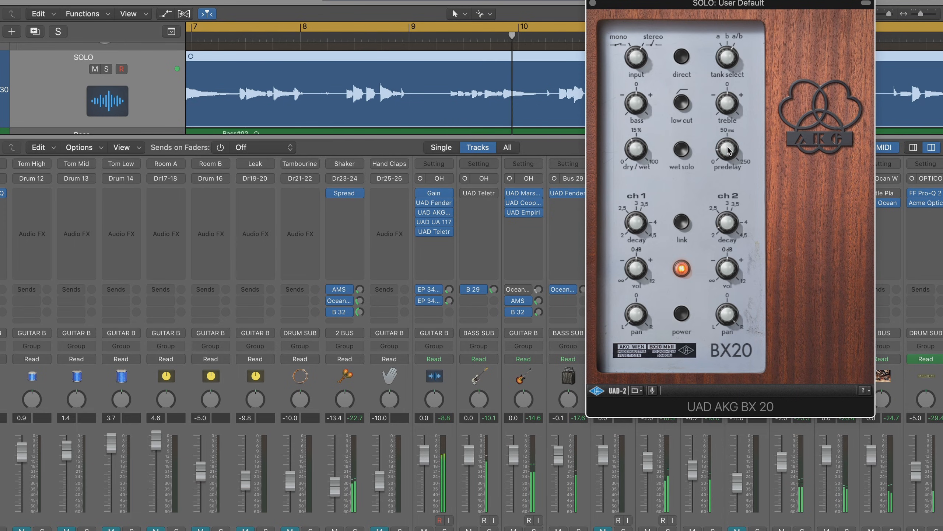
drag(669, 10, 592, 9)
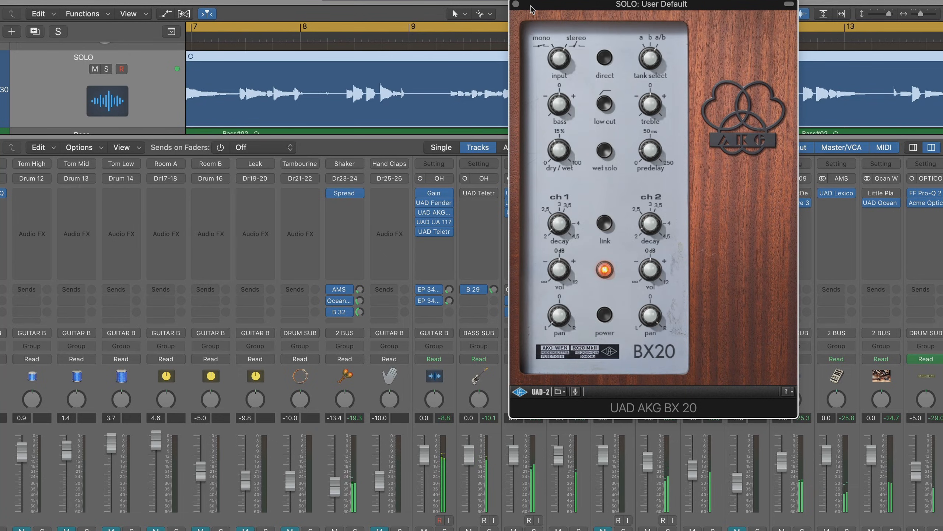
click(516, 5)
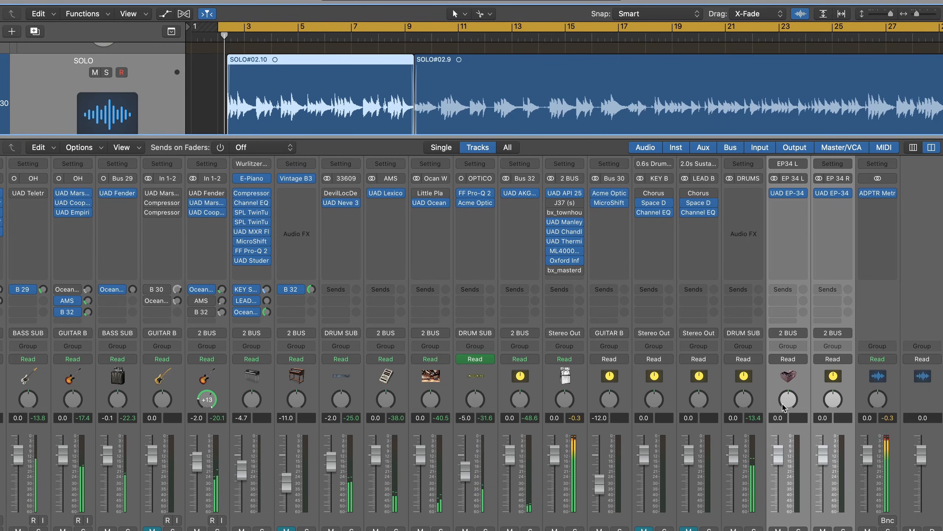
- Pan the selected EP34 L and EP34R channels together to -64 and deselect the pair by selecting the Stereo Out channel
drag(789, 400, 774, 467)
click(865, 409)
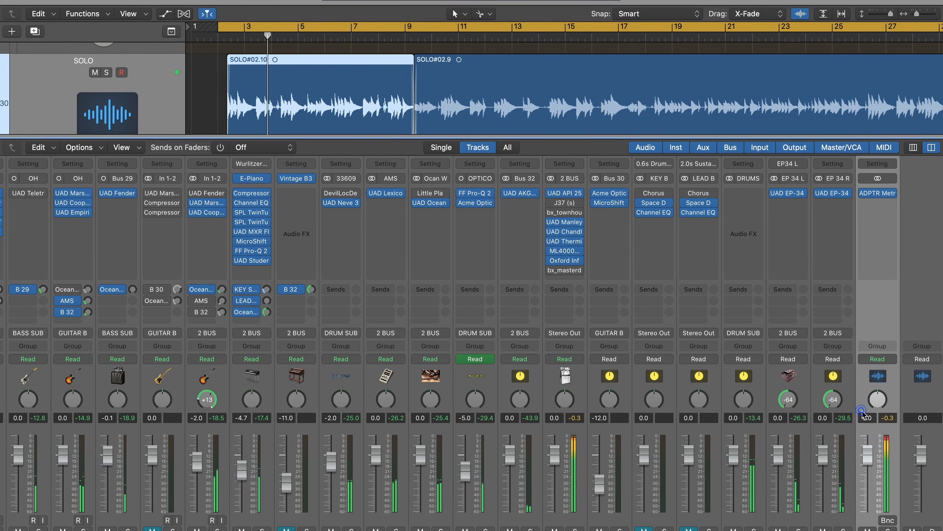
- Pan the EP34R channel on its own to +63, opposite the EP34 L channel
drag(834, 399, 879, 273)
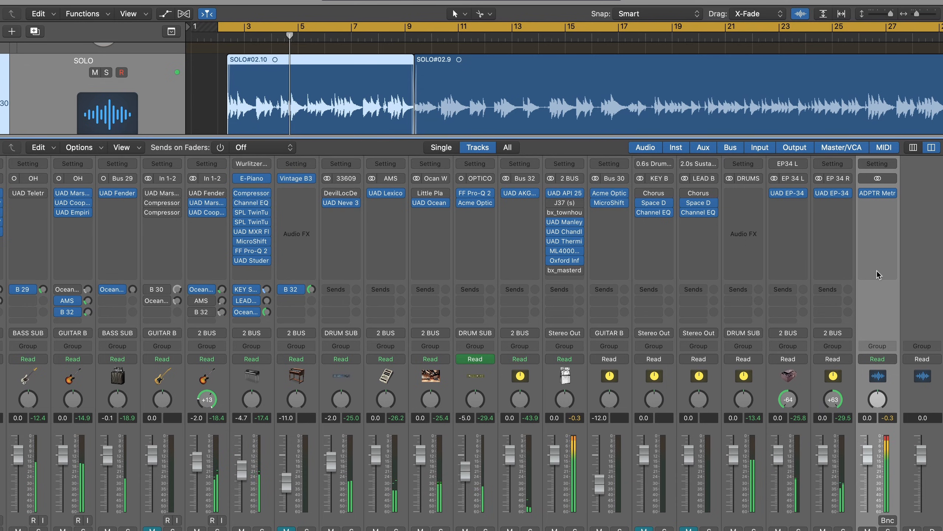
mouse_move(878, 273)
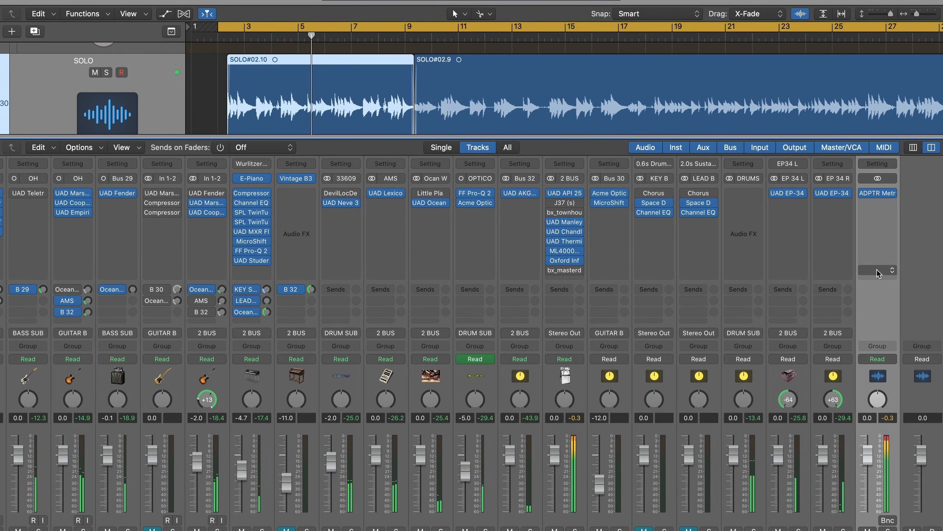
- Open the UAD Teletronix LA-2A Silver on the SOLO channel and bypass both of its EP 34 sends
scroll(672, 331, left, 5)
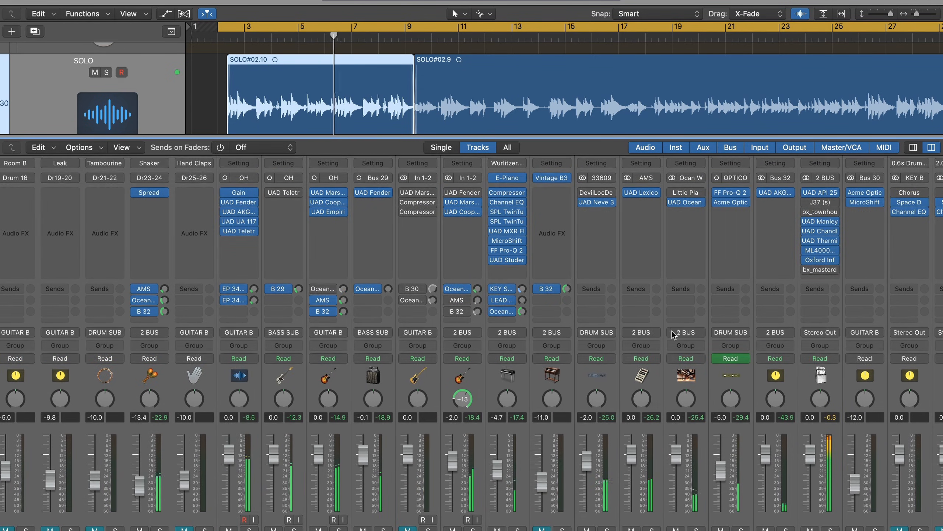
scroll(672, 333, left, 20)
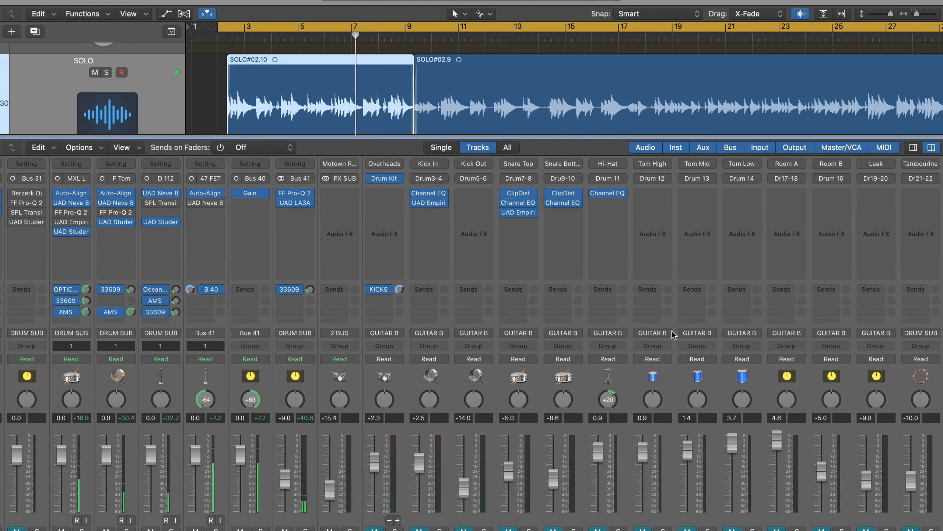
scroll(672, 333, left, 2)
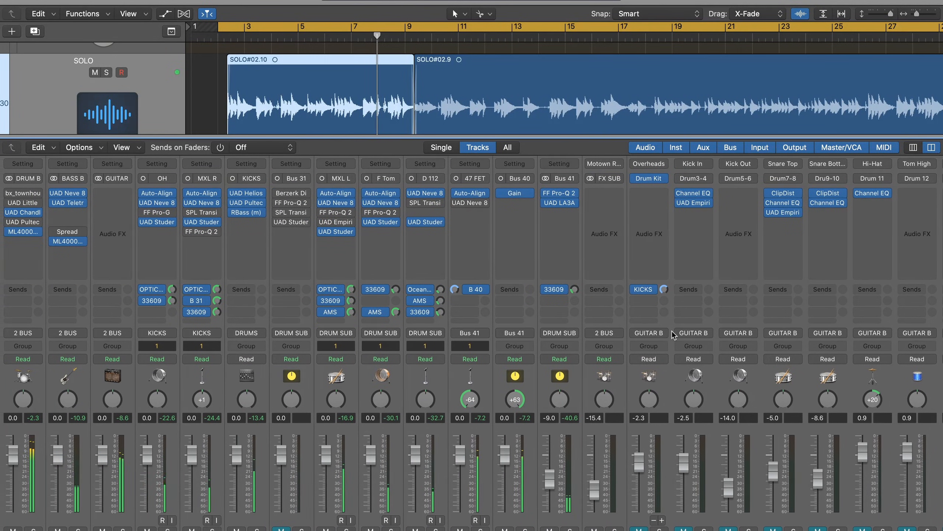
mouse_move(546, 320)
scroll(493, 297, right, 4)
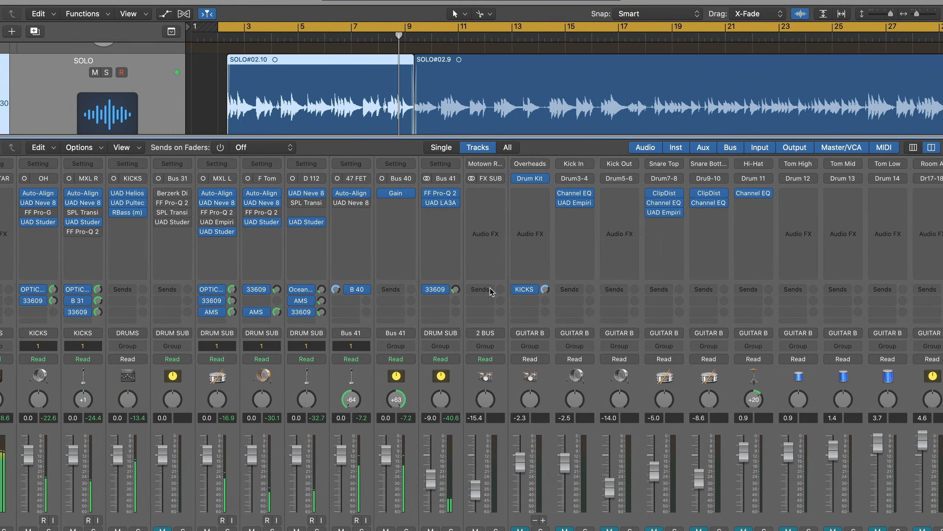
scroll(490, 291, right, 20)
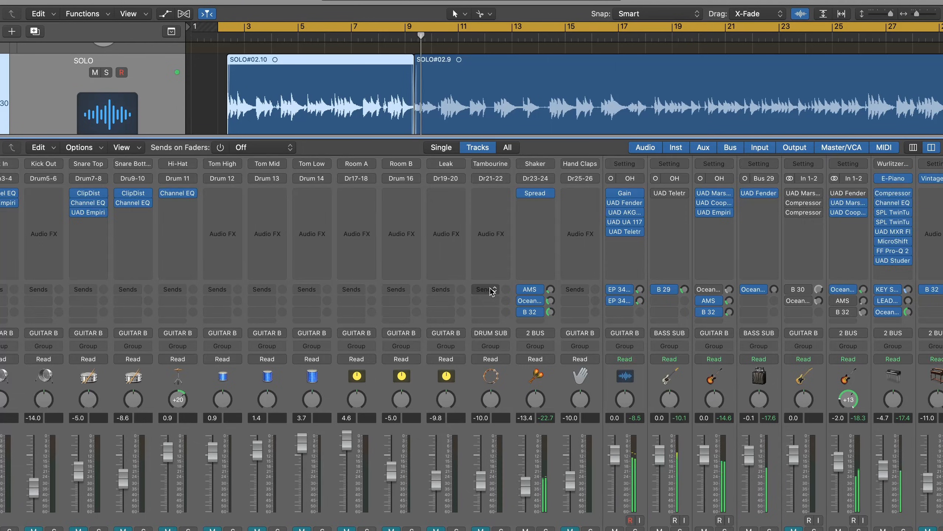
scroll(491, 292, right, 1)
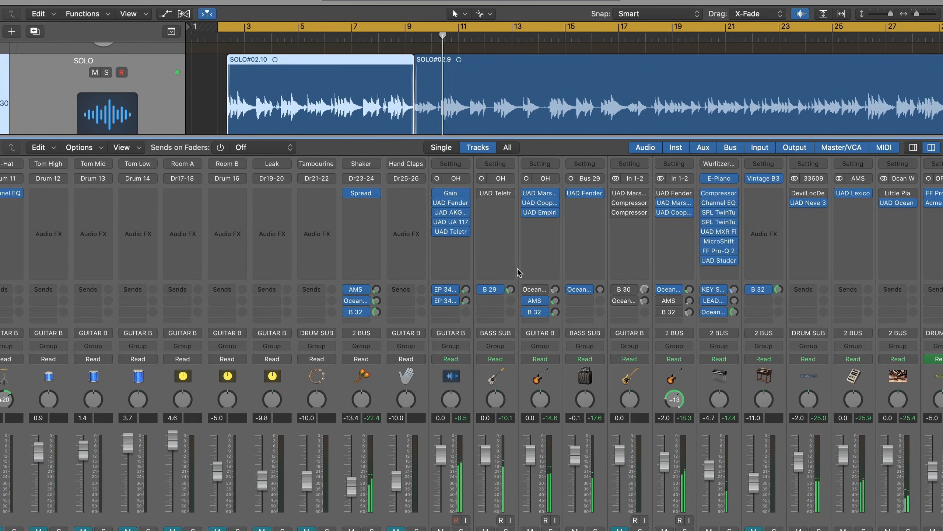
scroll(517, 269, right, 2)
scroll(518, 269, right, 4)
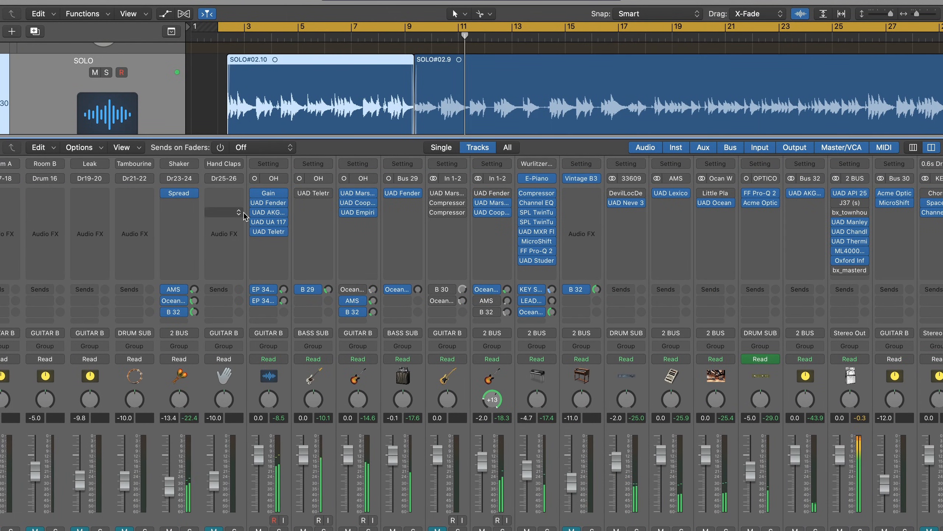
click(270, 232)
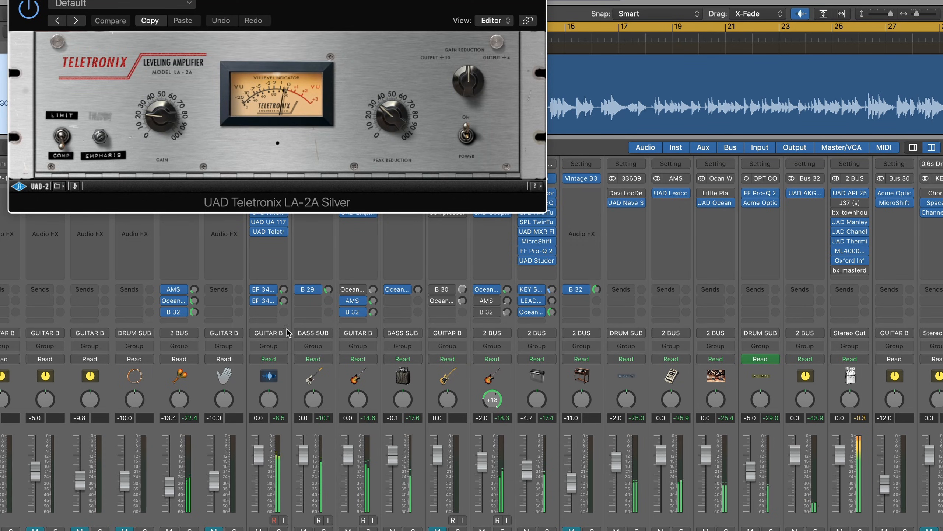
click(255, 301)
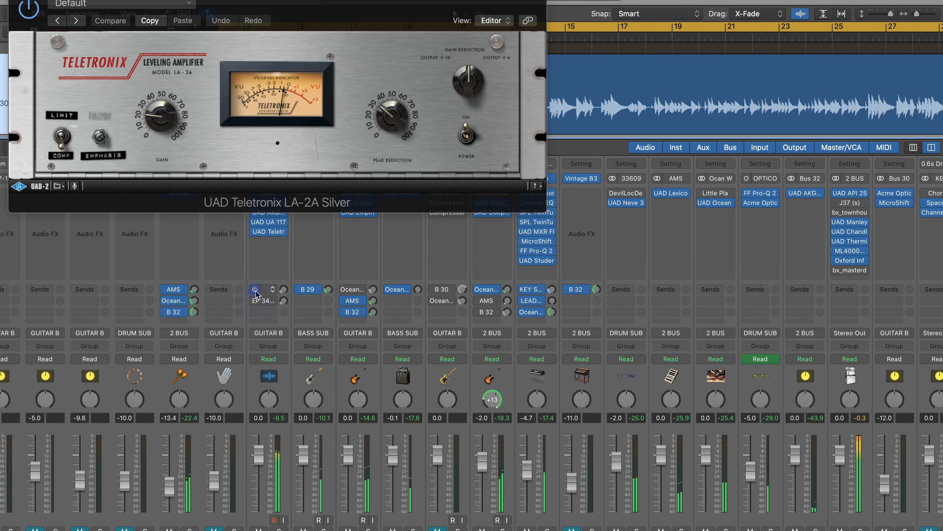
- Fine-tune the LA-2A Silver's gain on the SOLO channel during playback and close its window
drag(285, 3, 418, 40)
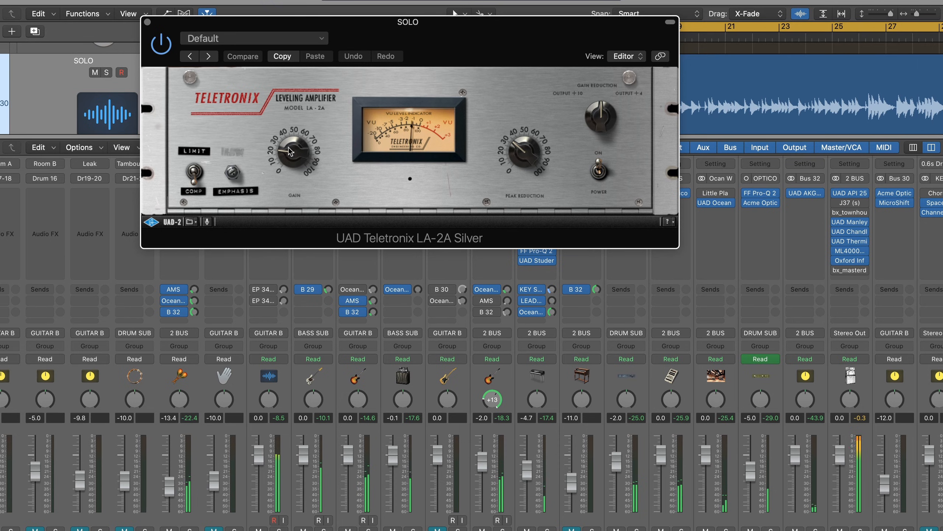
drag(290, 157, 291, 160)
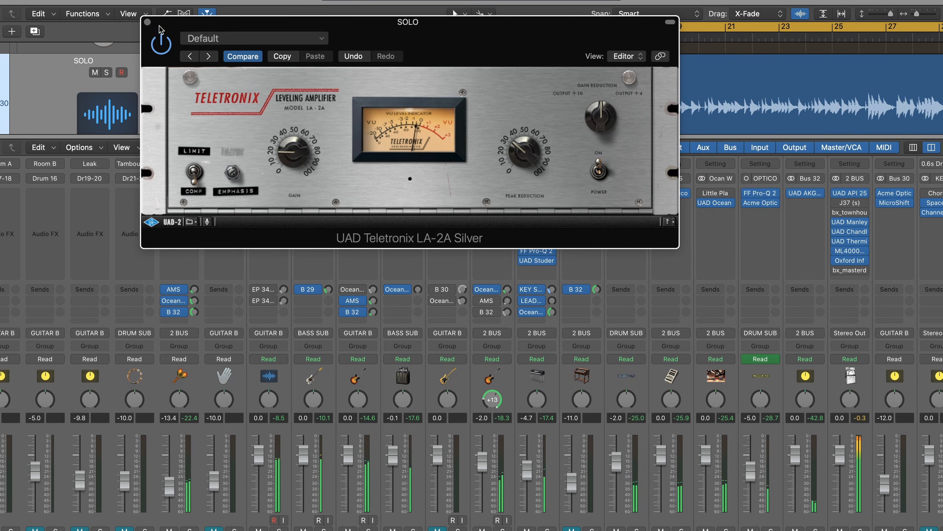
drag(176, 29, 255, 36)
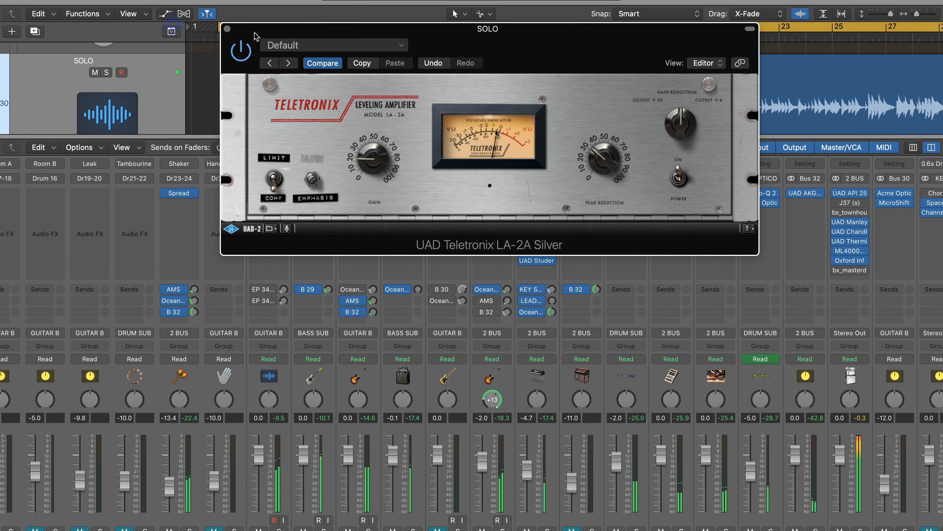
click(227, 29)
- Restart the song from the beginning, review the SOLO channel's UAD Fender 55 Tweed Deluxe settings during playback and close the amp window
mouse_move(299, 279)
key(Return)
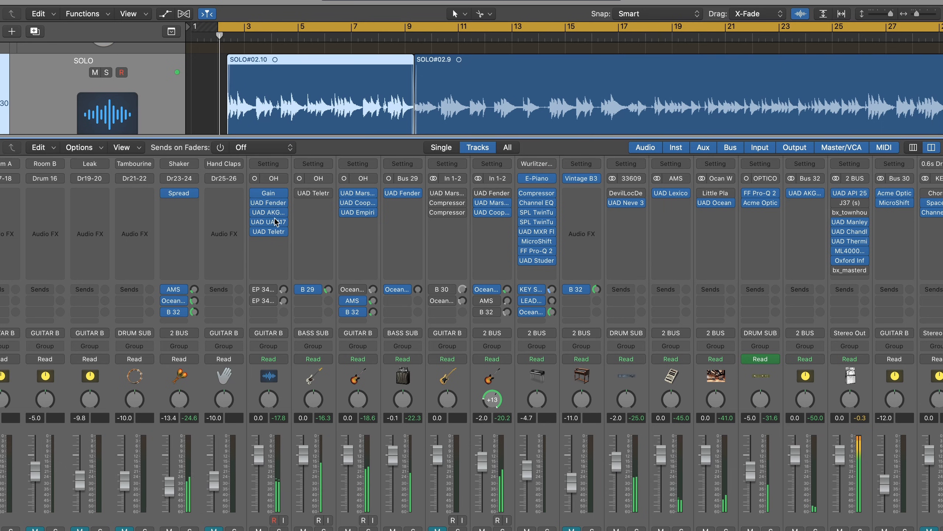
click(270, 203)
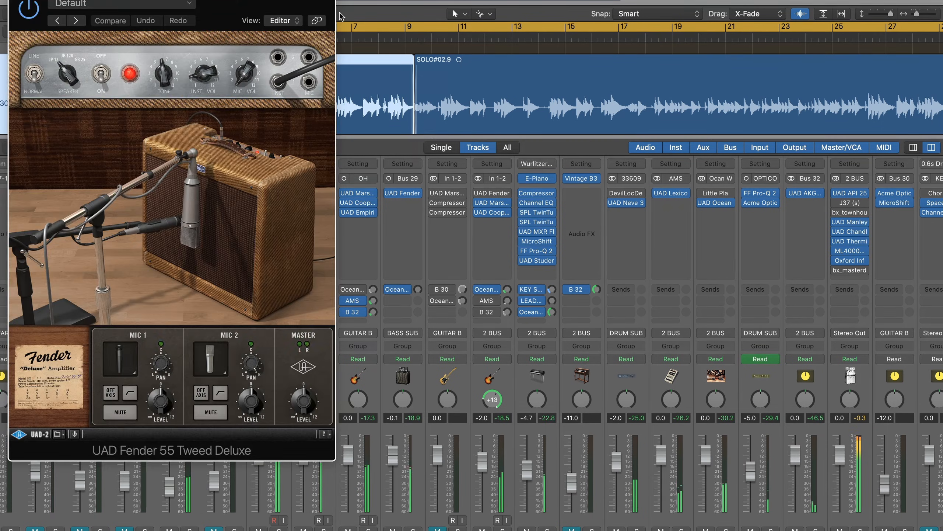
drag(278, 3, 560, 6)
drag(448, 86, 448, 95)
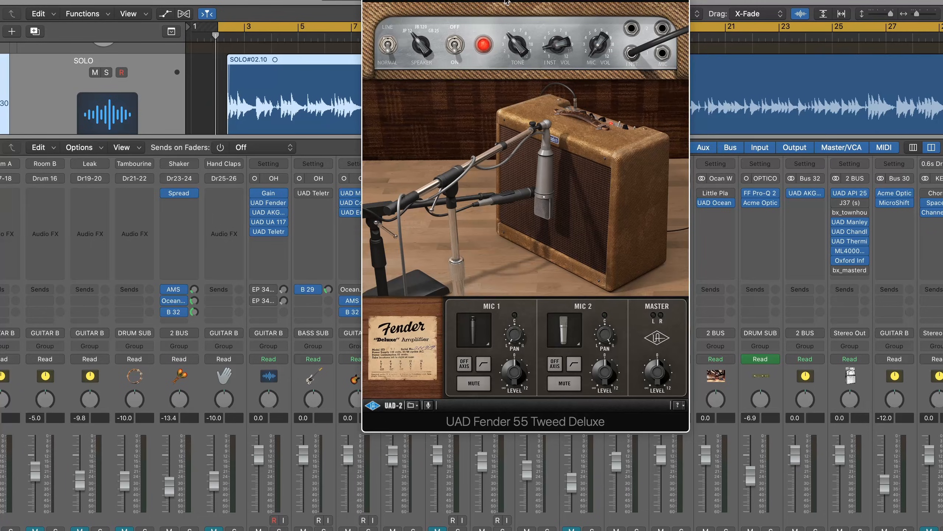
drag(506, 2, 532, 0)
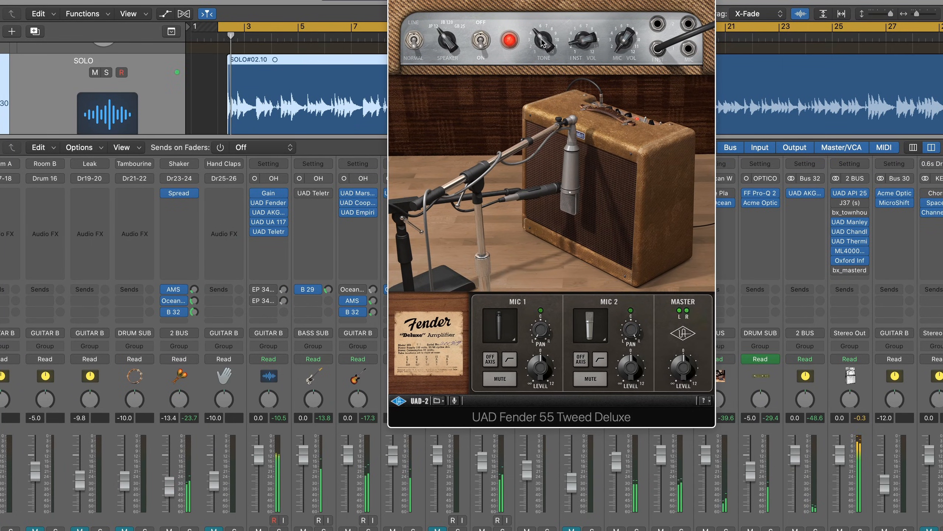
click(394, 0)
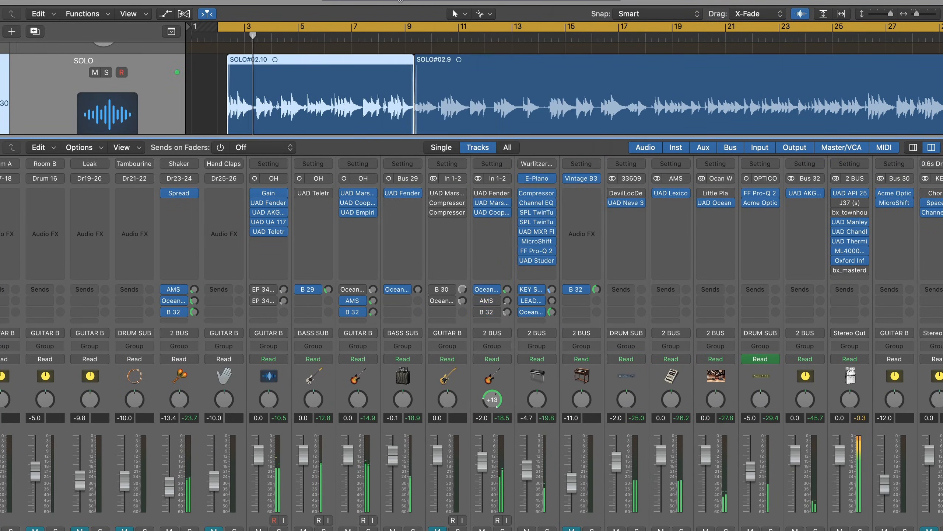
- Reopen the LA-2A Silver on the SOLO channel to check its compression during playback and close it
click(274, 235)
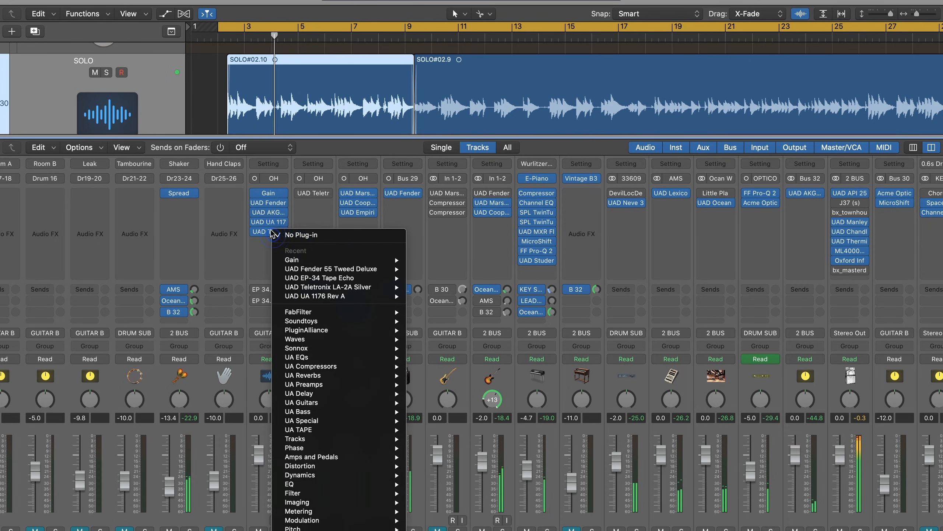
click(328, 286)
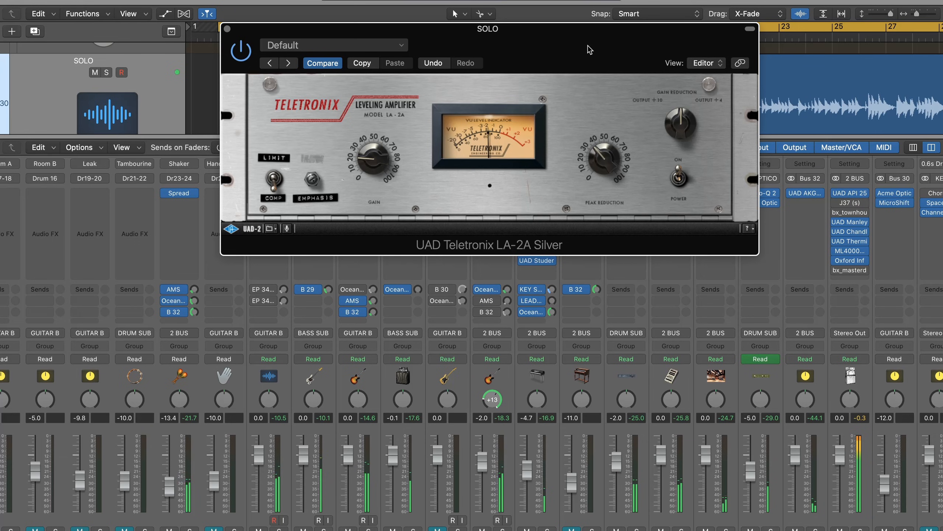
click(228, 29)
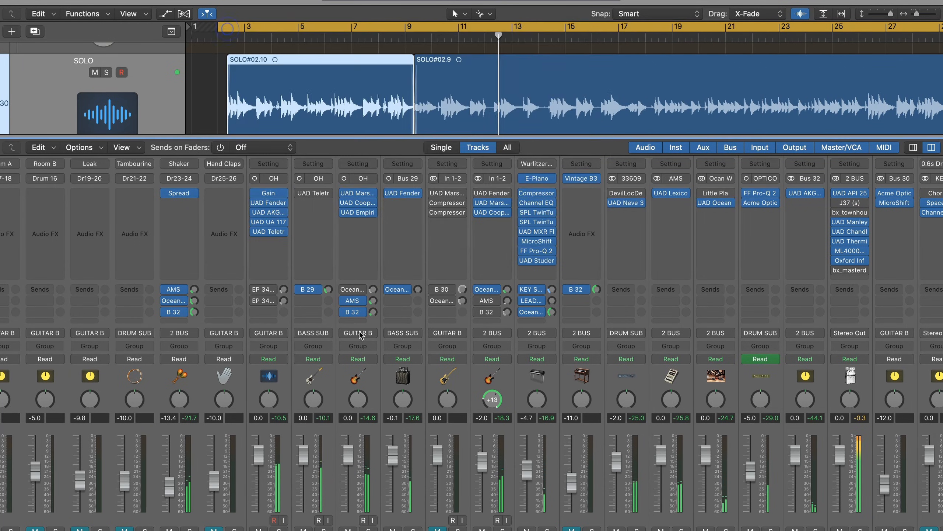
- Re-enable both EP 34 sends on the SOLO channel, setting the first to about -20.4 dB and the second to about -24.4 dB
click(254, 301)
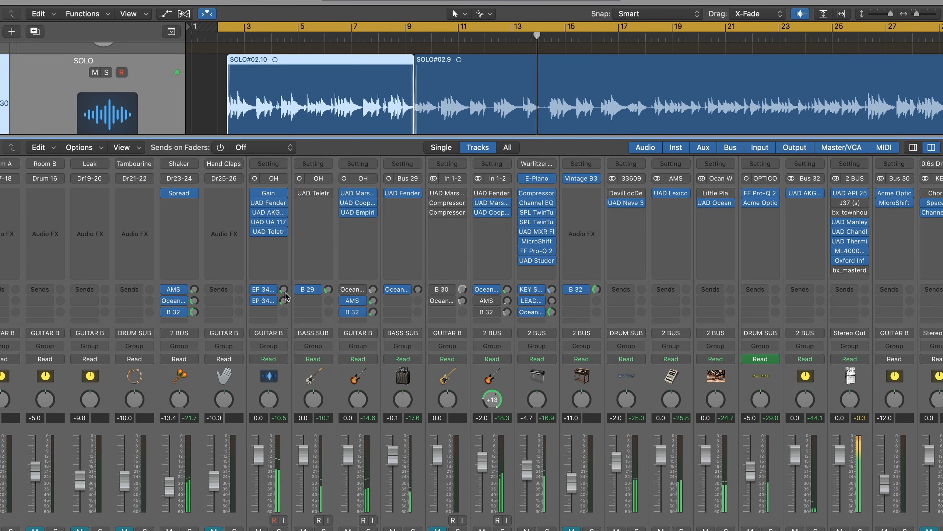
drag(285, 291, 285, 300)
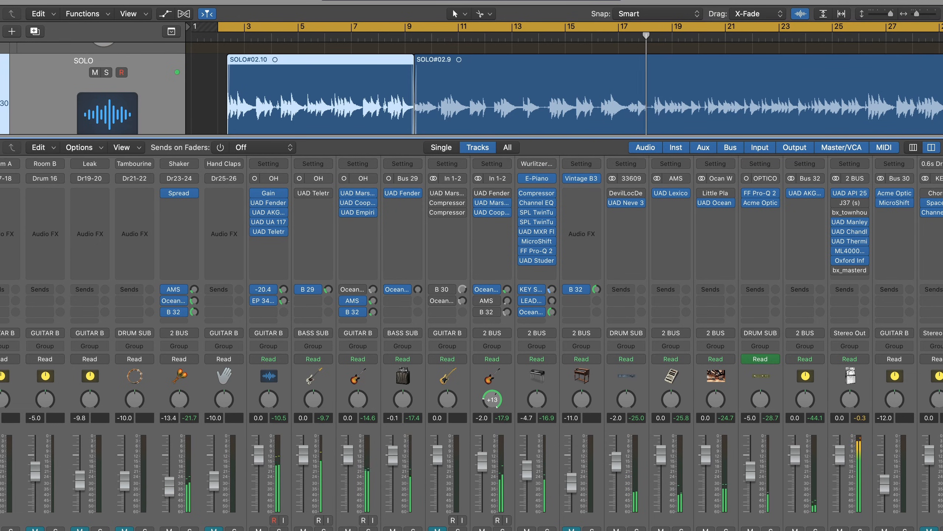
drag(286, 299, 284, 295)
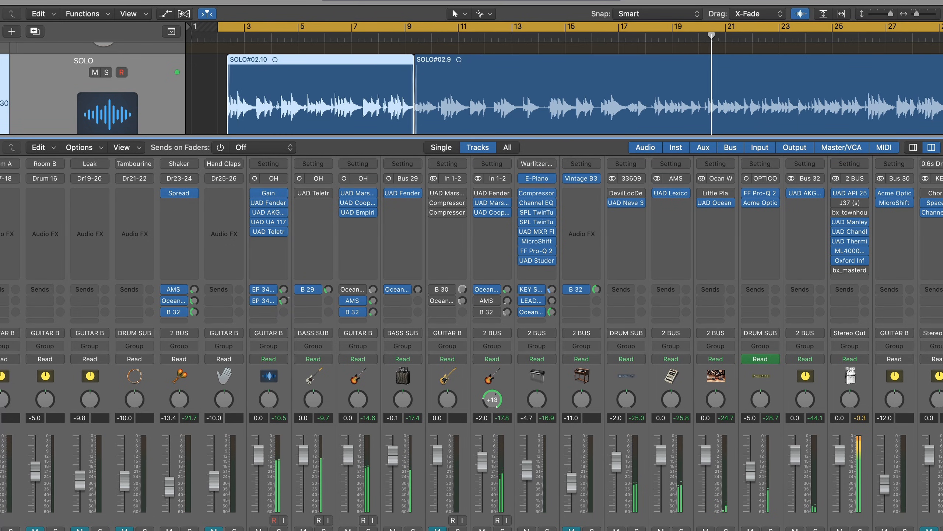
drag(283, 300, 283, 301)
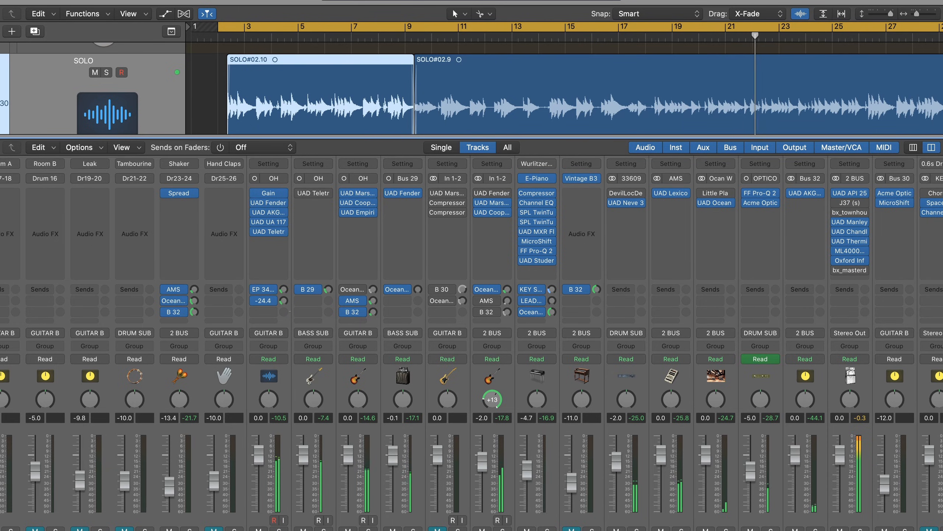